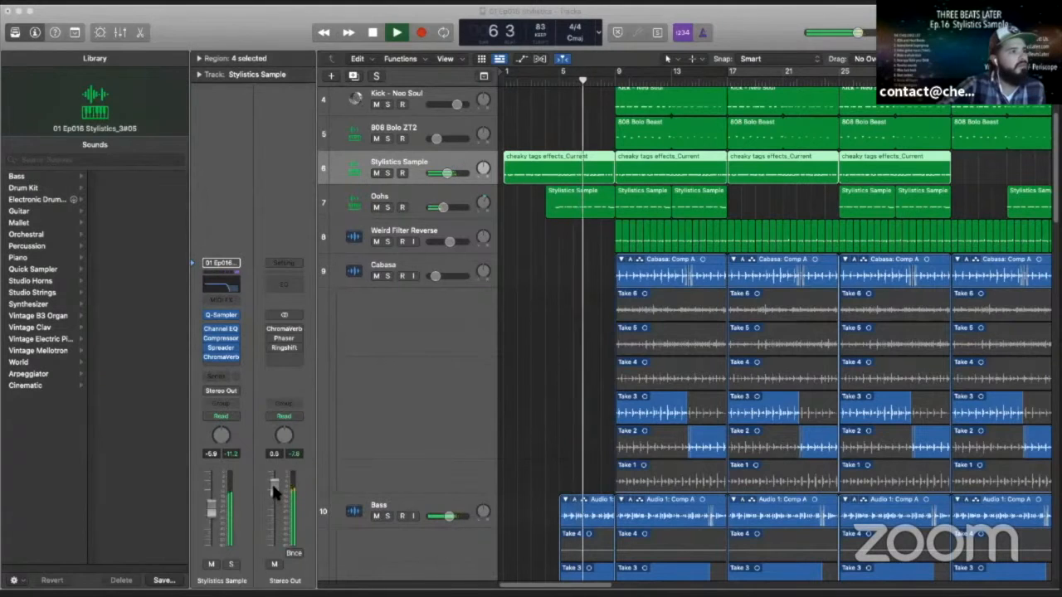
- Raise the Stereo Out fader to 1.6 and turn on cycle mode during playback
{"action": "left_click_drag", "start_coordinate": [273, 488], "coordinate": [274, 482]}
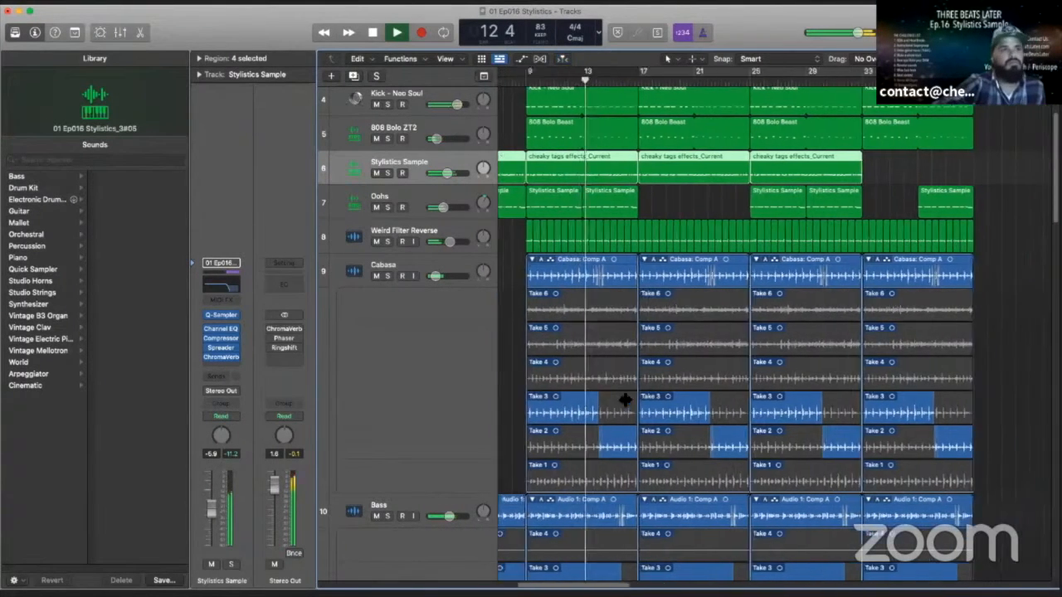
{"action": "scroll", "coordinate": [623, 398], "scroll_direction": "right", "scroll_amount": 5}
{"action": "scroll", "coordinate": [625, 401], "scroll_direction": "left", "scroll_amount": 5}
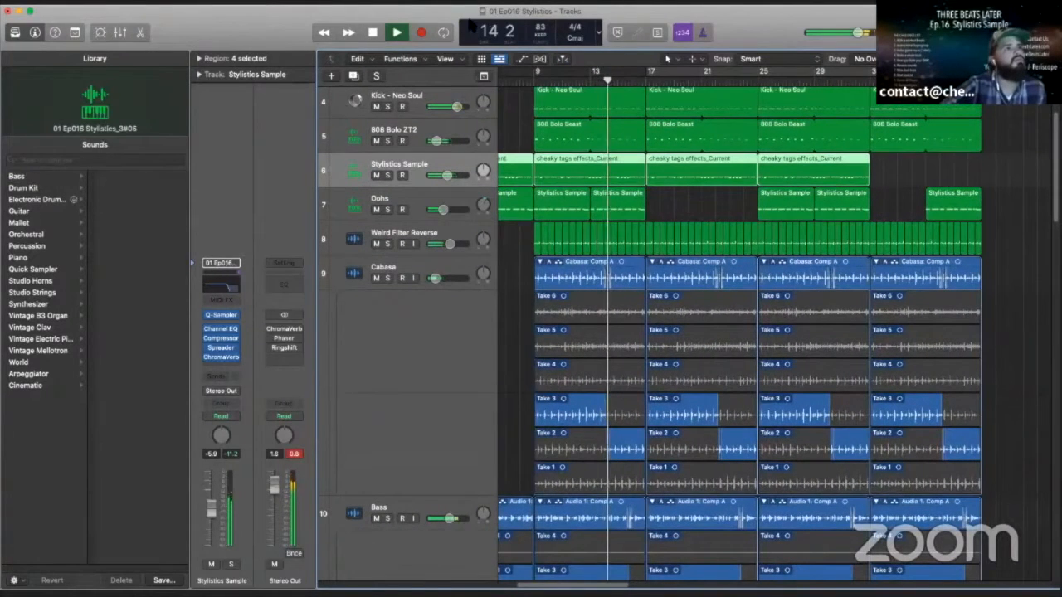
{"action": "left_click", "coordinate": [444, 32]}
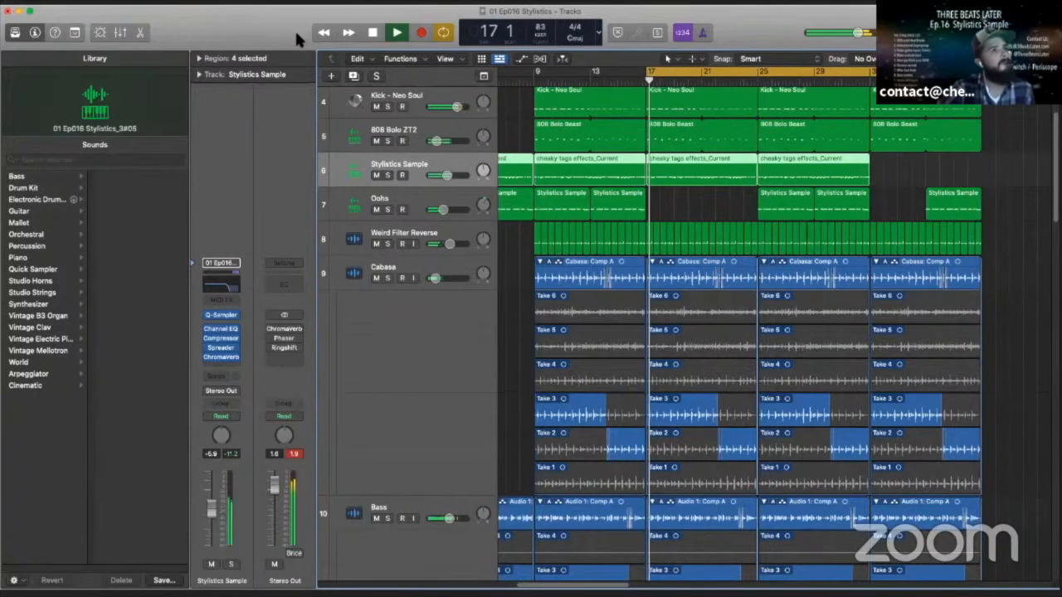
- Stop playback, turn off cycle mode and return the playhead to bar 1
{"action": "scroll", "coordinate": [404, 205], "scroll_direction": "up", "scroll_amount": 3}
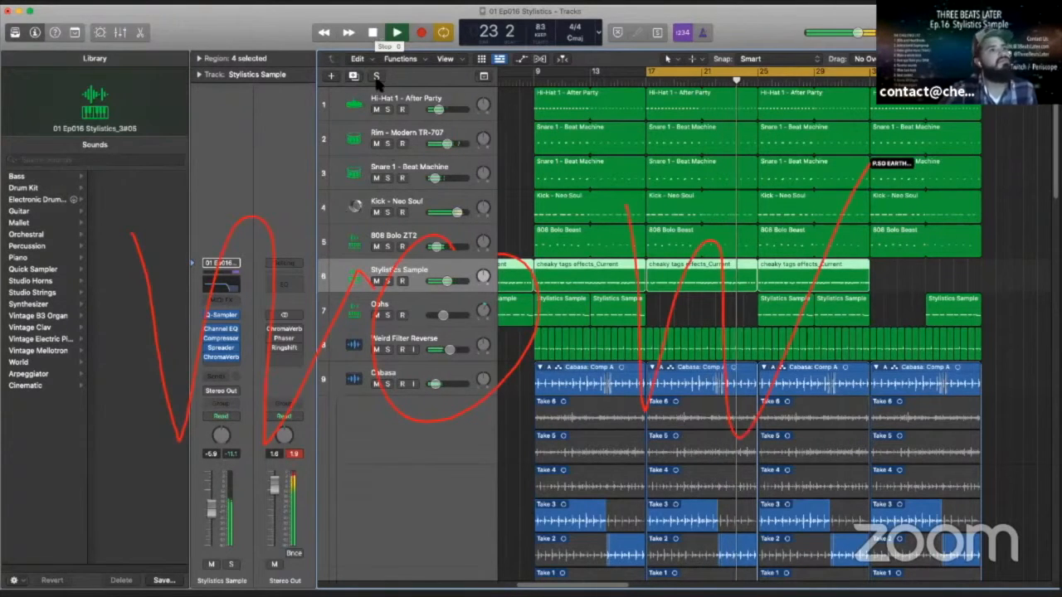
{"action": "scroll", "coordinate": [444, 298], "scroll_direction": "down", "scroll_amount": 3}
{"action": "scroll", "coordinate": [442, 299], "scroll_direction": "down", "scroll_amount": 10}
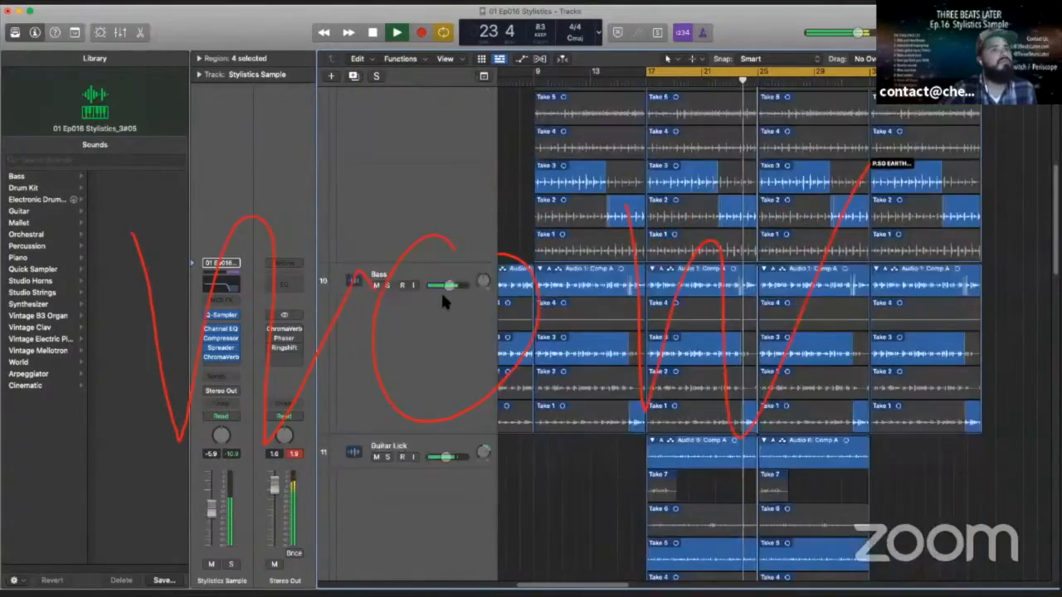
{"action": "scroll", "coordinate": [442, 304], "scroll_direction": "up", "scroll_amount": 12}
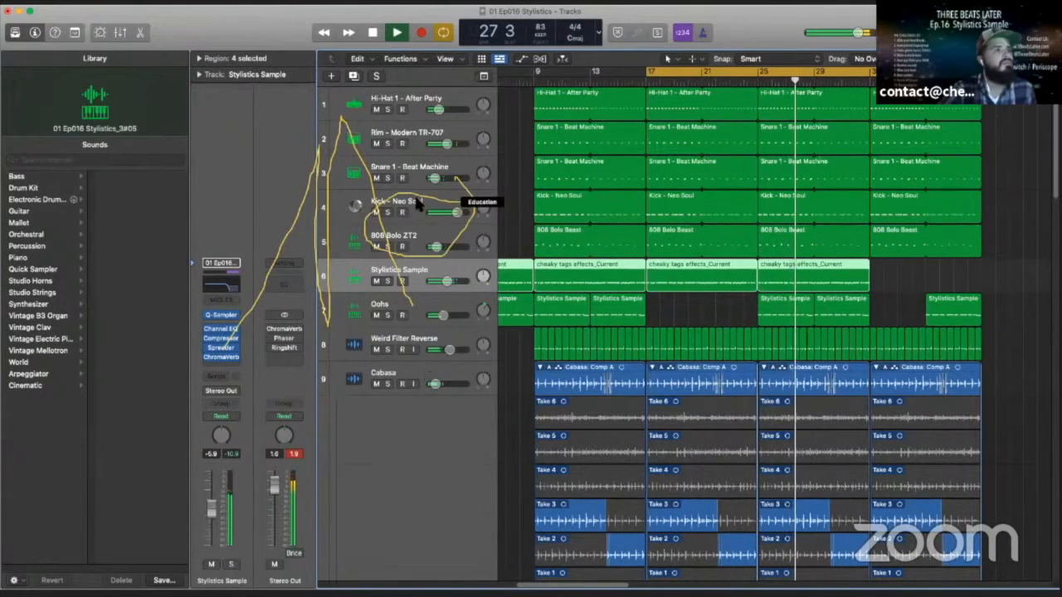
{"action": "left_click", "coordinate": [375, 33]}
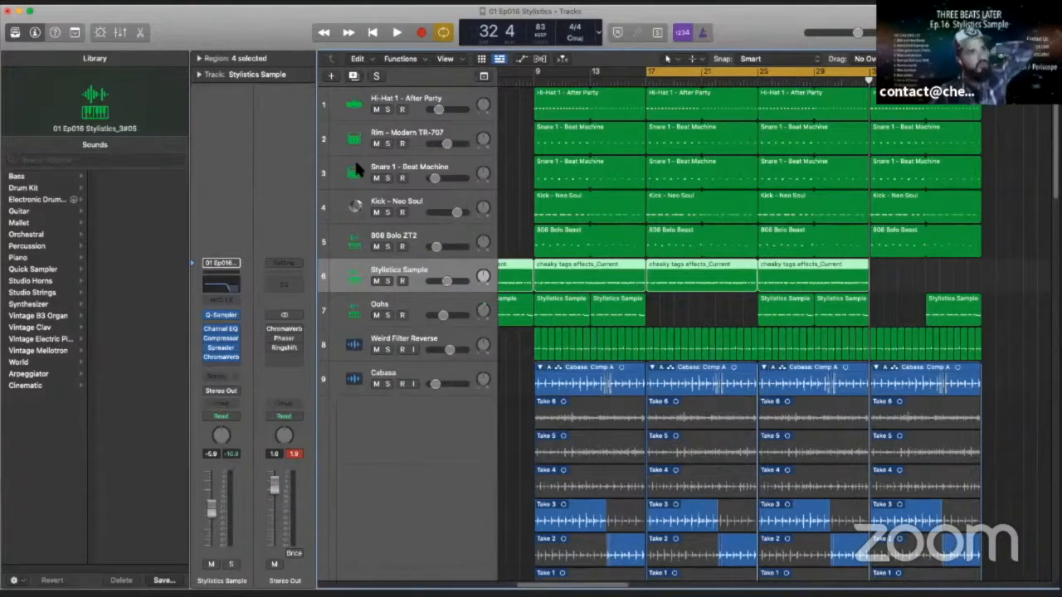
{"action": "left_click", "coordinate": [373, 29]}
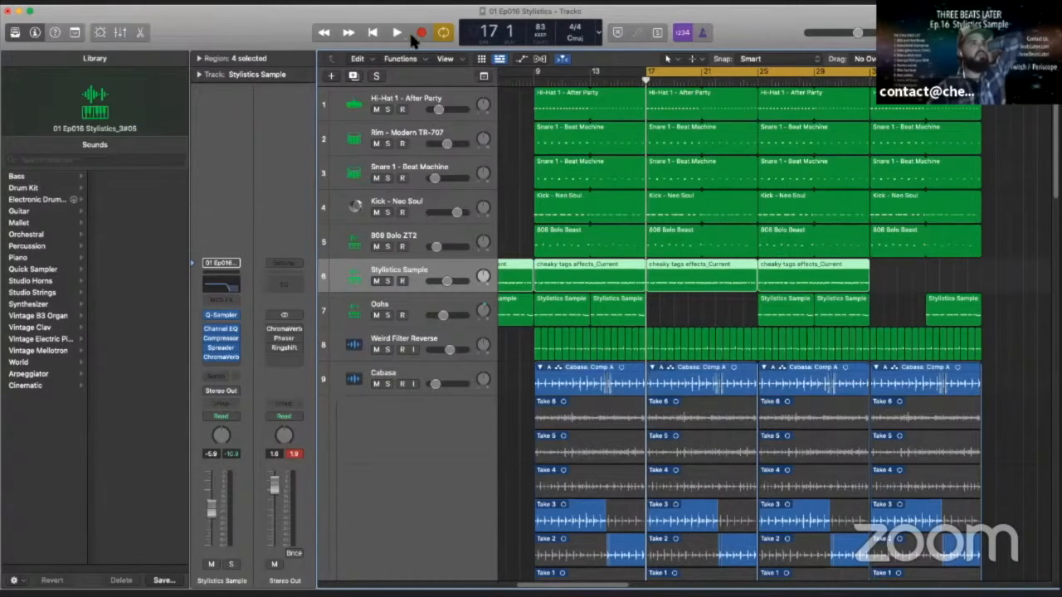
{"action": "left_click", "coordinate": [442, 33]}
{"action": "left_click", "coordinate": [373, 33]}
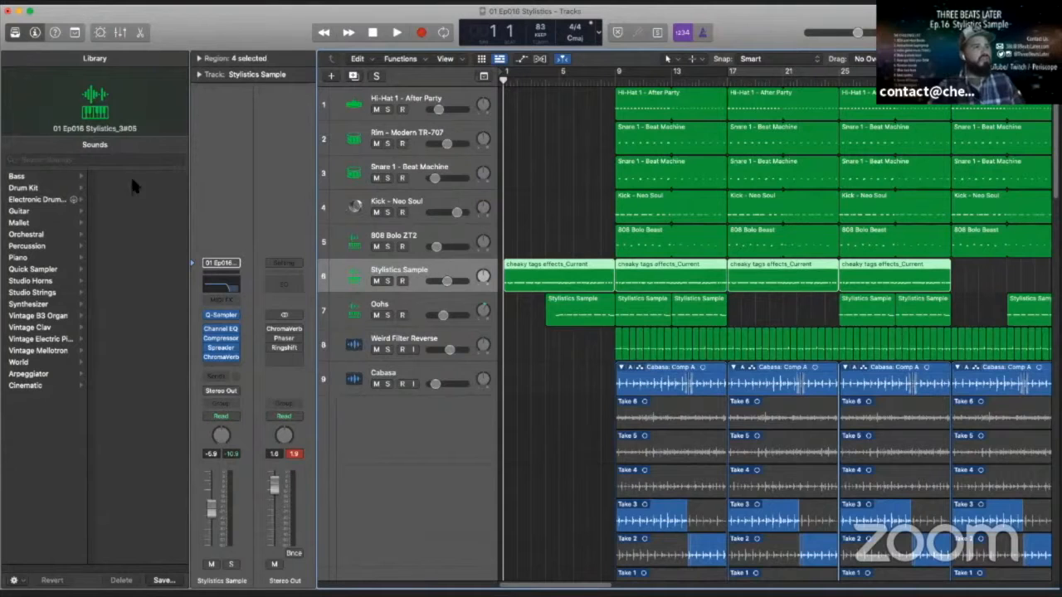
- Show the Quick Sampler of the Stylistics Sample track and examine the slice markers across the waveform before putting the plug-in away
{"action": "key", "text": "v"}
{"action": "left_click_drag", "start_coordinate": [644, 162], "coordinate": [633, 61]}
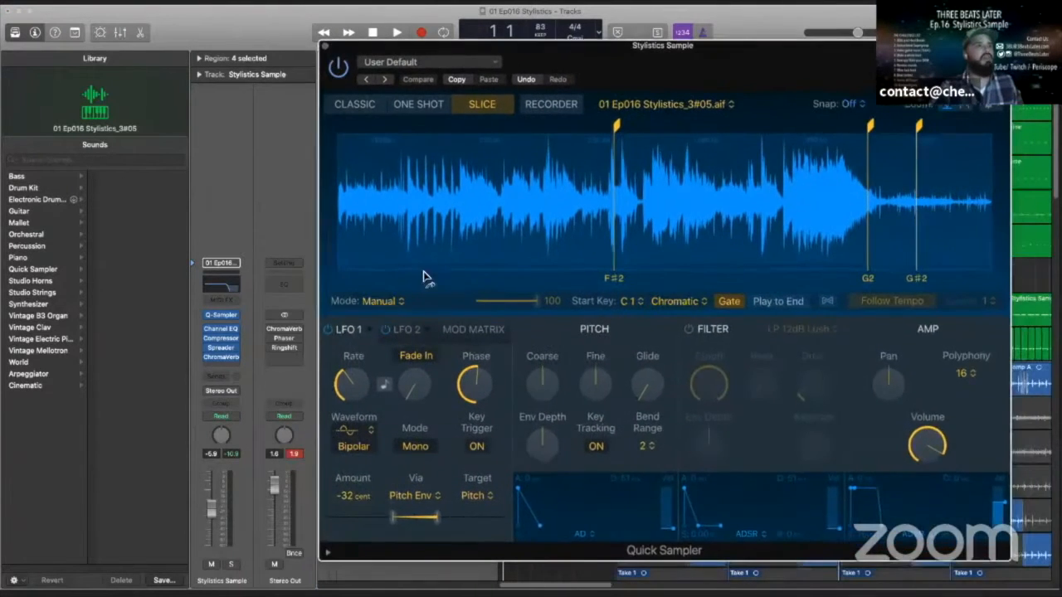
{"action": "scroll", "coordinate": [489, 253], "scroll_direction": "right", "scroll_amount": 10}
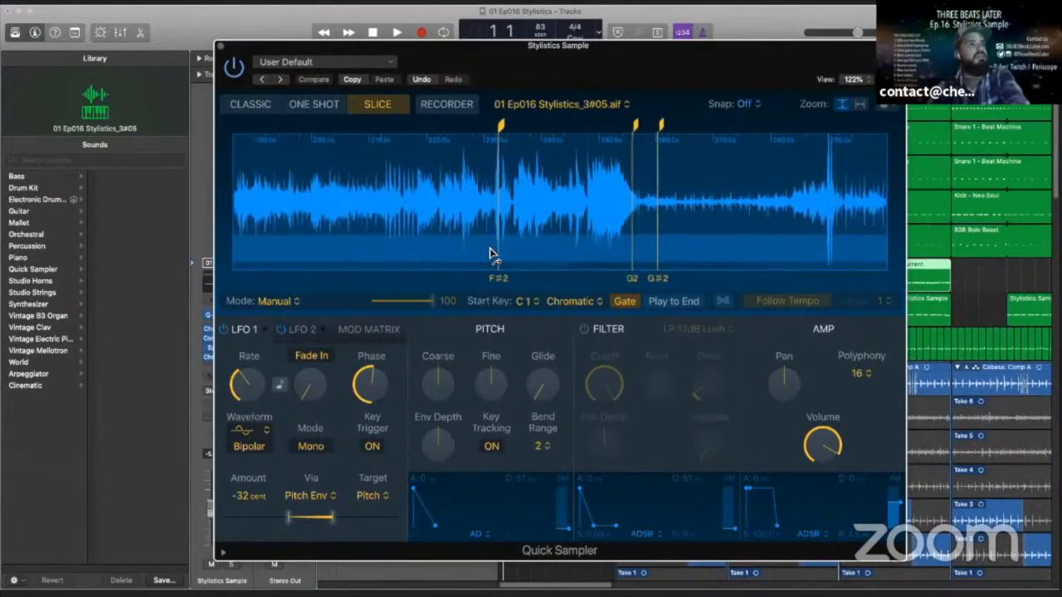
{"action": "scroll", "coordinate": [490, 253], "scroll_direction": "left", "scroll_amount": 15}
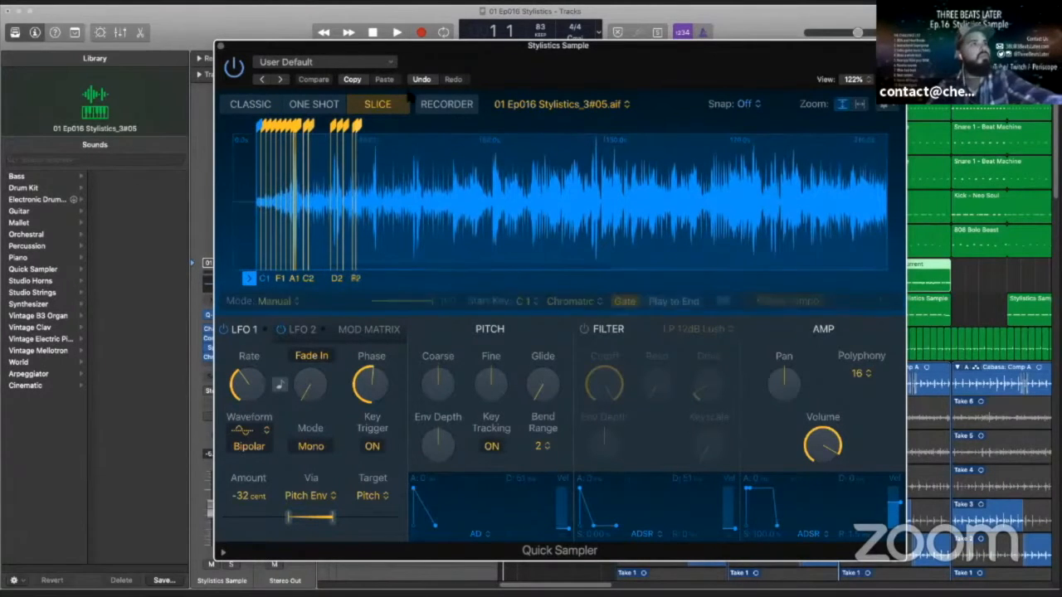
{"action": "left_click_drag", "start_coordinate": [442, 49], "coordinate": [545, 54]}
{"action": "key", "text": "super+w"}
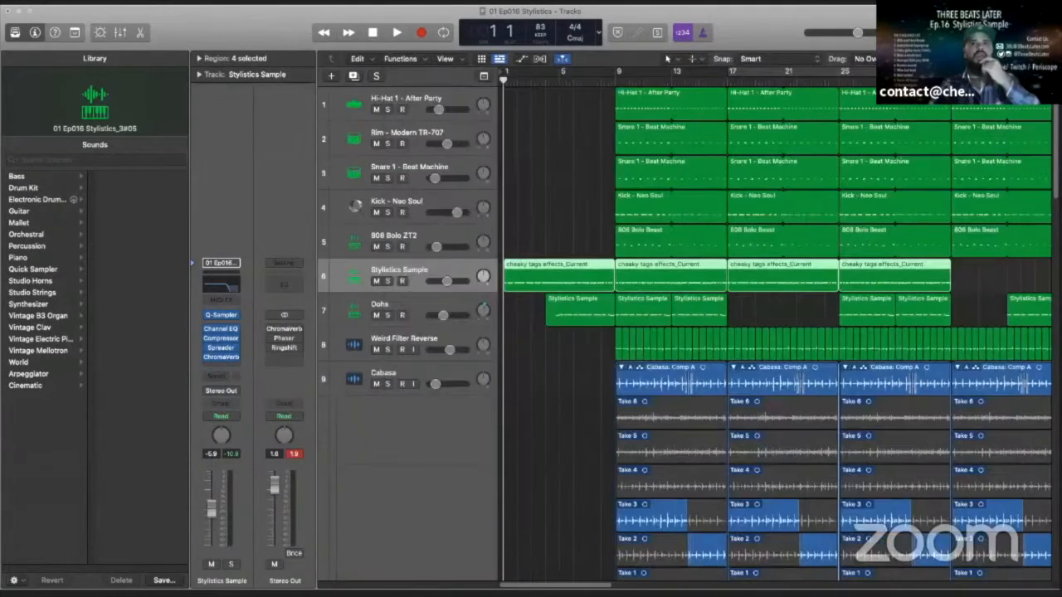
- Bring back the Stylistics Sample track's Quick Sampler and examine the early slices from C1 to C2 at closer zoom
{"action": "left_click_drag", "start_coordinate": [1061, 23], "coordinate": [402, 12]}
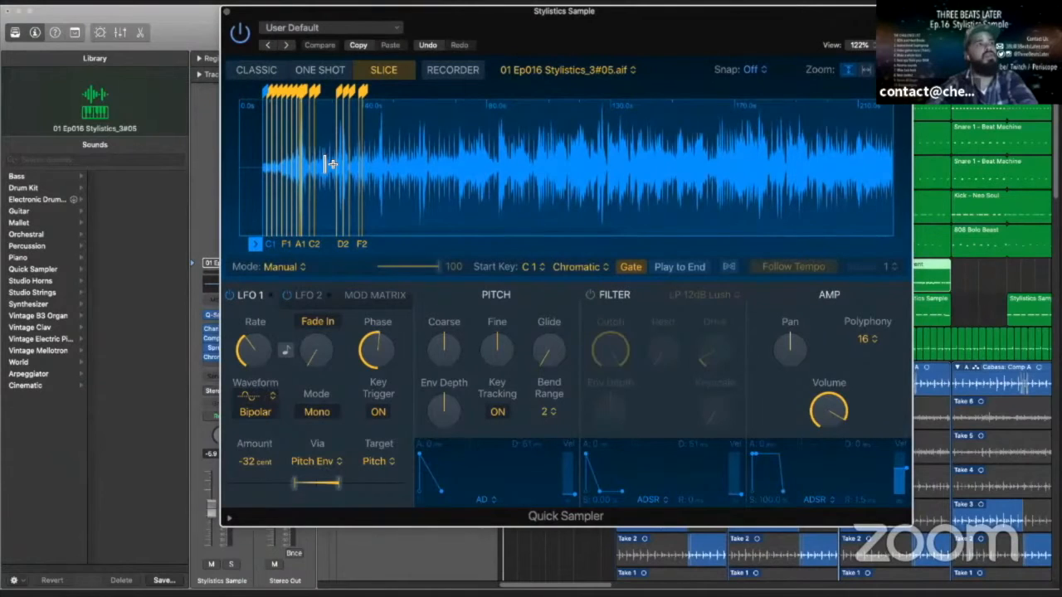
{"action": "scroll", "coordinate": [324, 164], "scroll_direction": "up", "scroll_amount": 5}
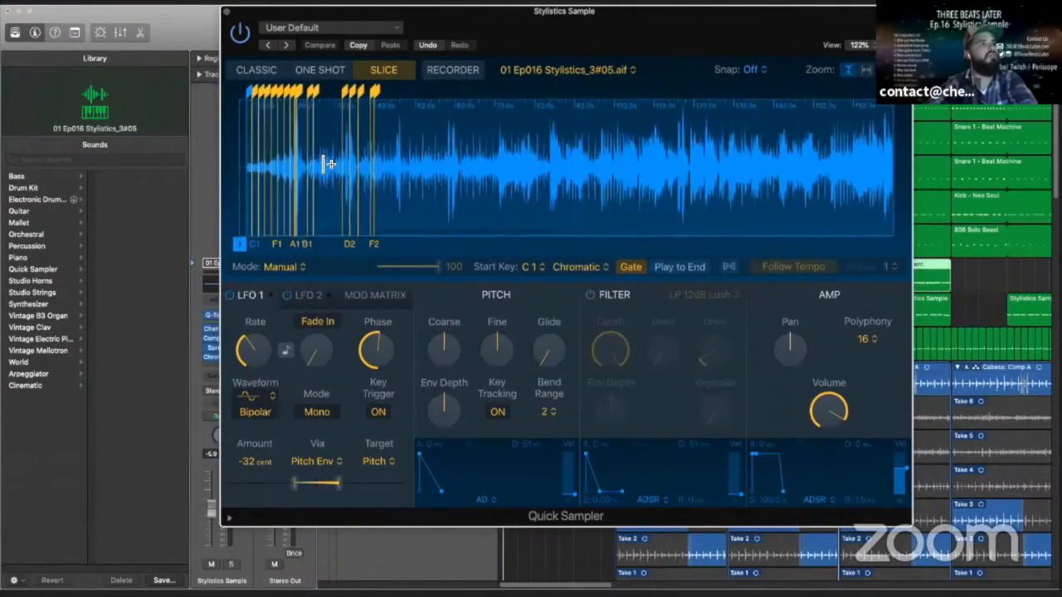
{"action": "scroll", "coordinate": [377, 162], "scroll_direction": "up", "scroll_amount": 6}
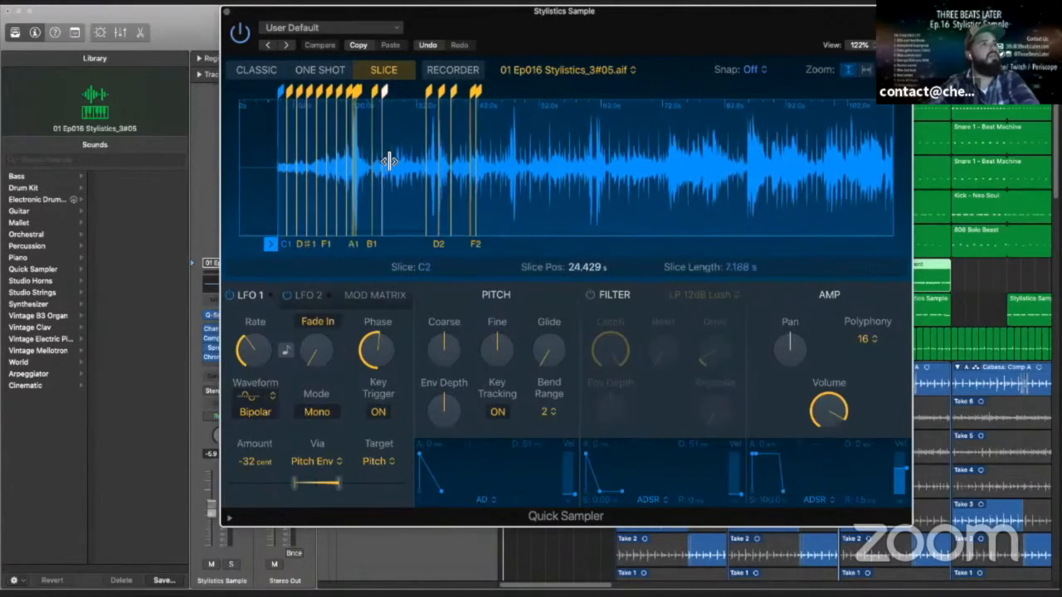
{"action": "scroll", "coordinate": [390, 161], "scroll_direction": "up", "scroll_amount": 3}
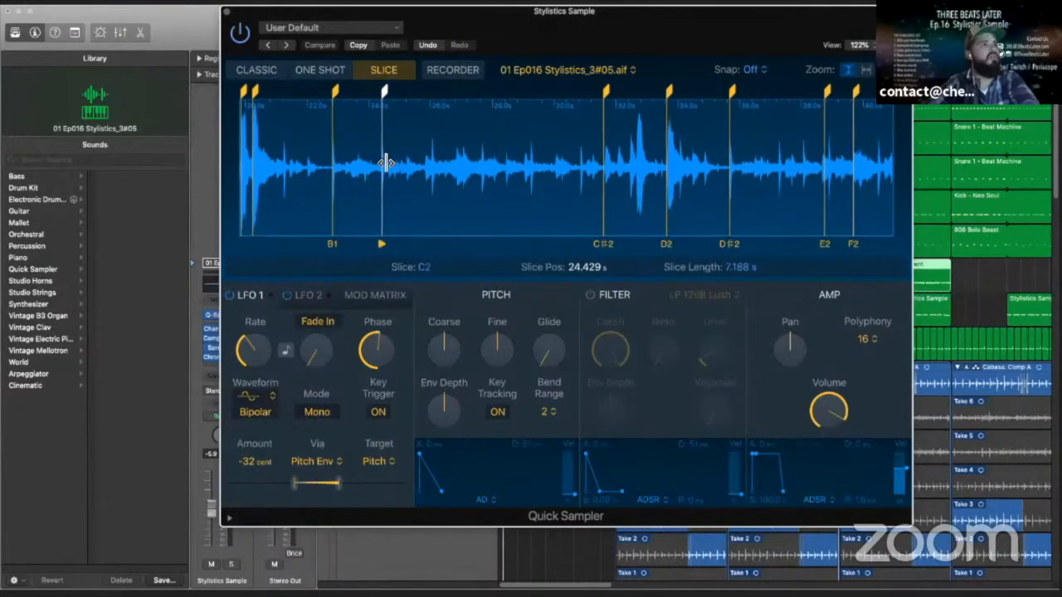
{"action": "scroll", "coordinate": [383, 165], "scroll_direction": "left", "scroll_amount": 5}
{"action": "scroll", "coordinate": [382, 166], "scroll_direction": "left", "scroll_amount": 6}
{"action": "scroll", "coordinate": [381, 166], "scroll_direction": "right", "scroll_amount": 5}
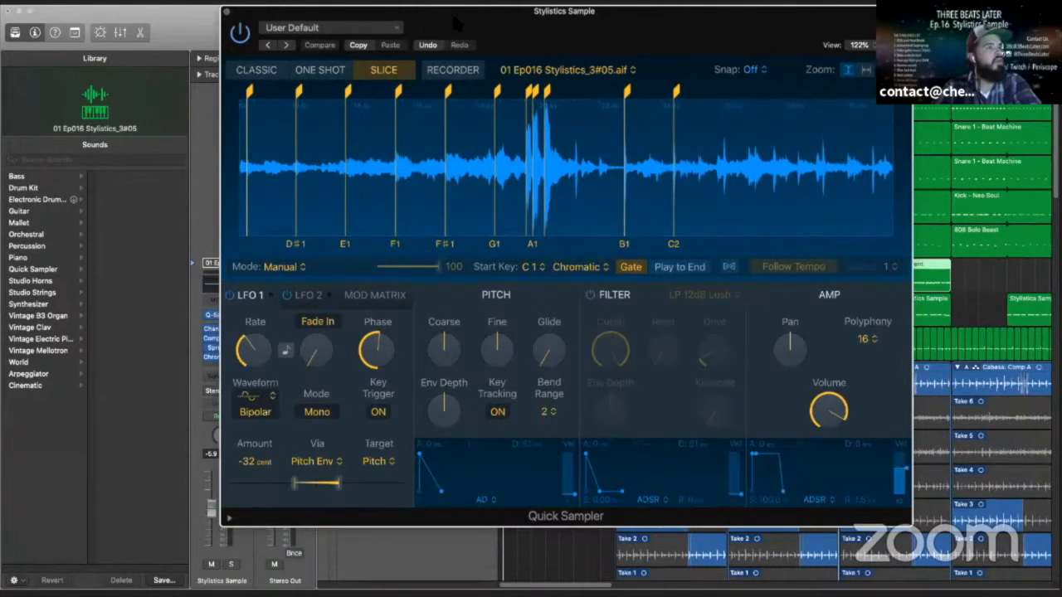
{"action": "left_click_drag", "start_coordinate": [455, 24], "coordinate": [459, 23]}
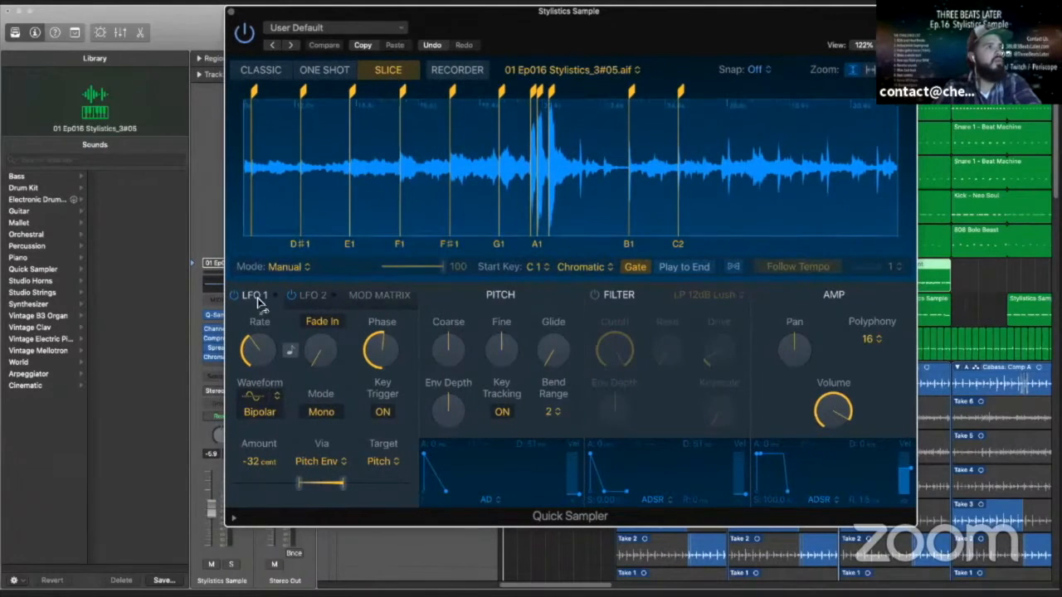
{"action": "scroll", "coordinate": [360, 166], "scroll_direction": "left", "scroll_amount": 8}
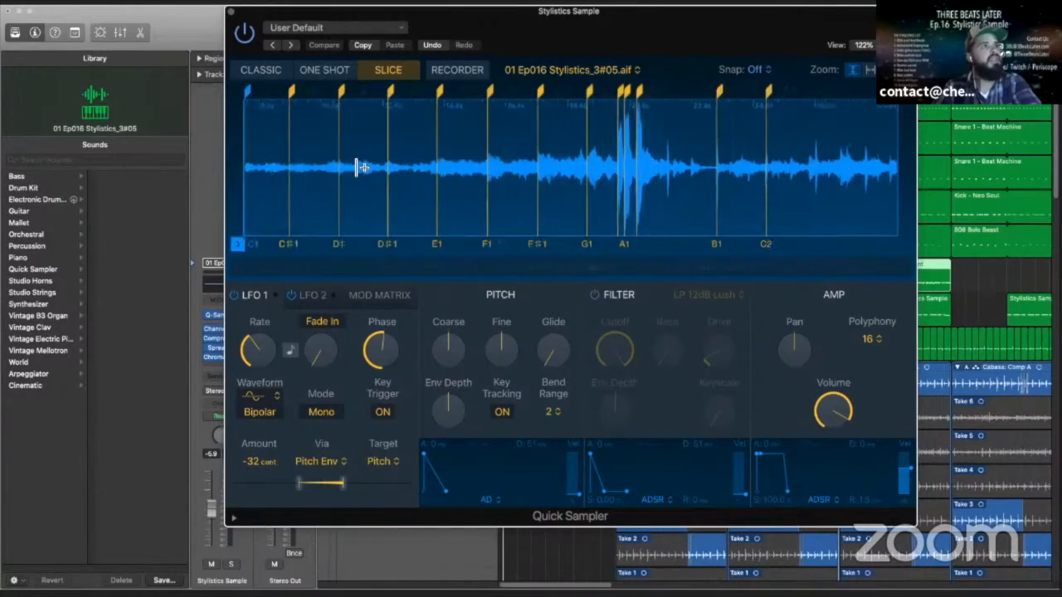
{"action": "scroll", "coordinate": [428, 172], "scroll_direction": "right", "scroll_amount": 6}
{"action": "scroll", "coordinate": [428, 172], "scroll_direction": "left", "scroll_amount": 5}
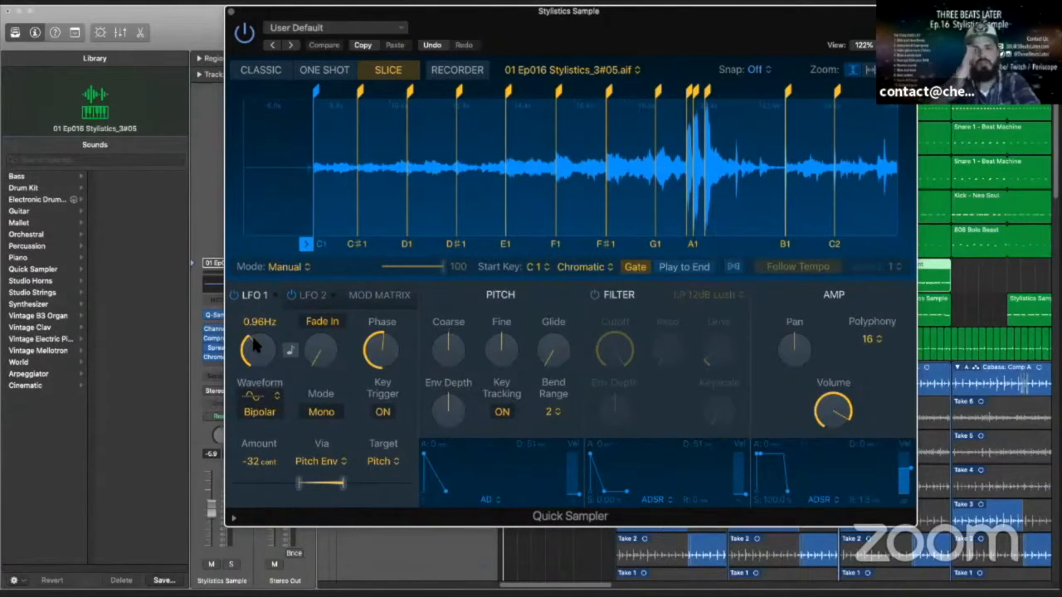
- Audition the C1, C#1, D1 and D#1 slices in Quick Sampler and move the plug-in window out of the way
{"action": "left_click", "coordinate": [321, 245]}
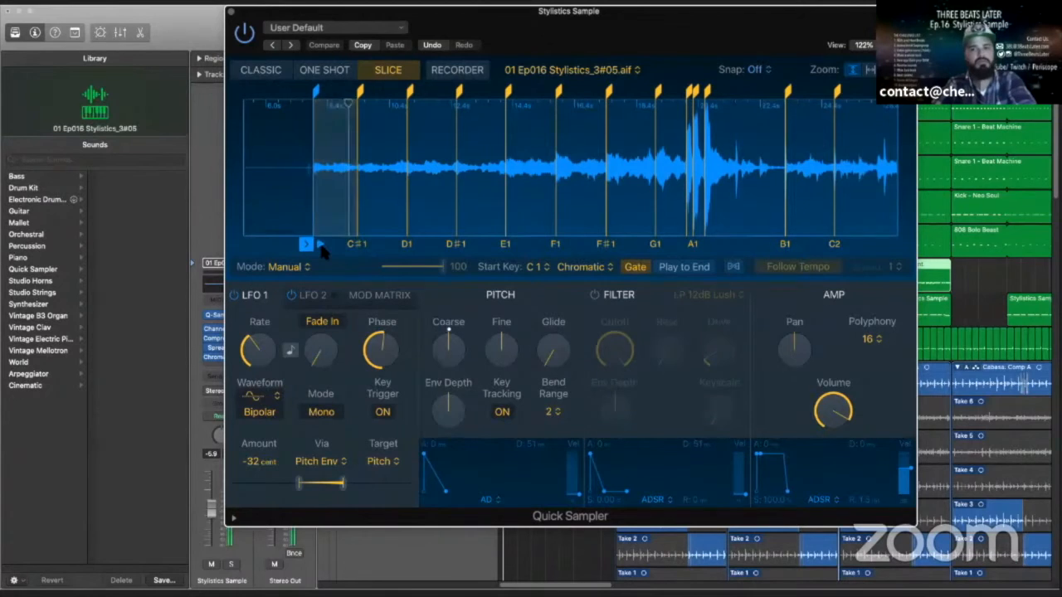
{"action": "left_click", "coordinate": [357, 246]}
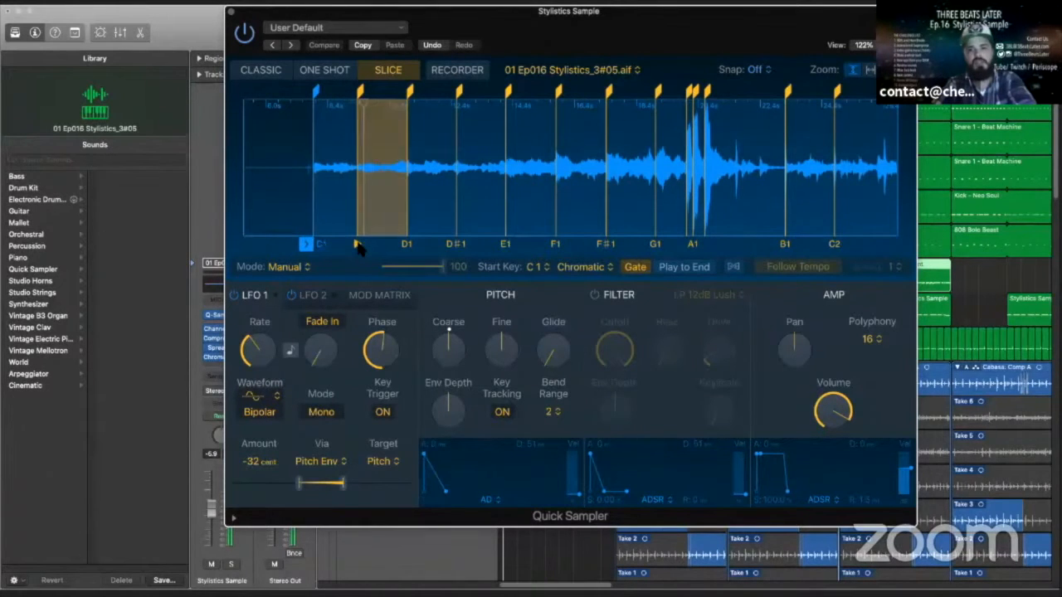
{"action": "left_click", "coordinate": [406, 245]}
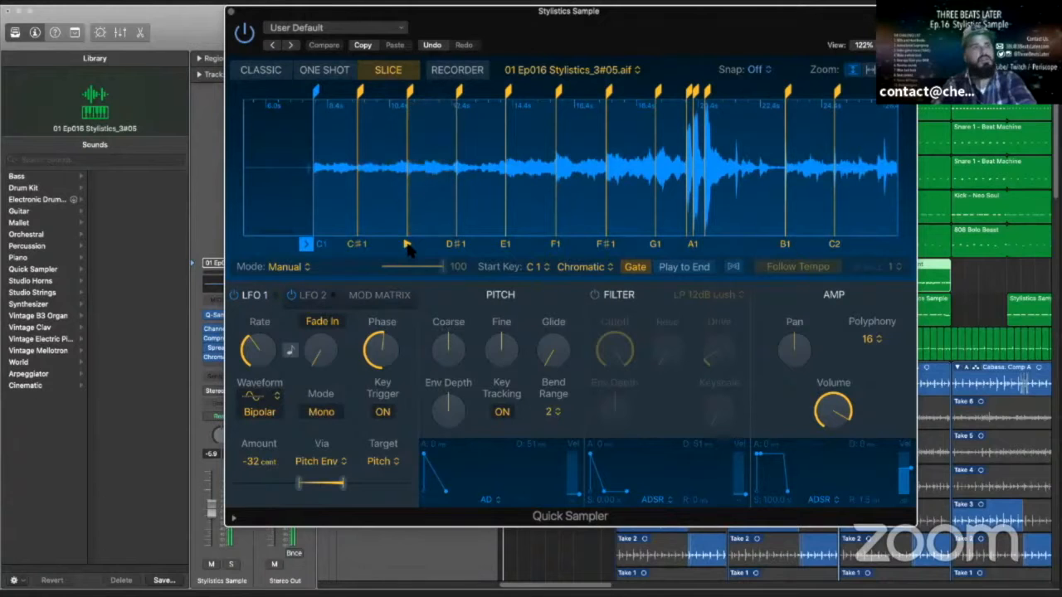
{"action": "left_click_drag", "start_coordinate": [445, 23], "coordinate": [412, 38]}
{"action": "left_click", "coordinate": [374, 261]}
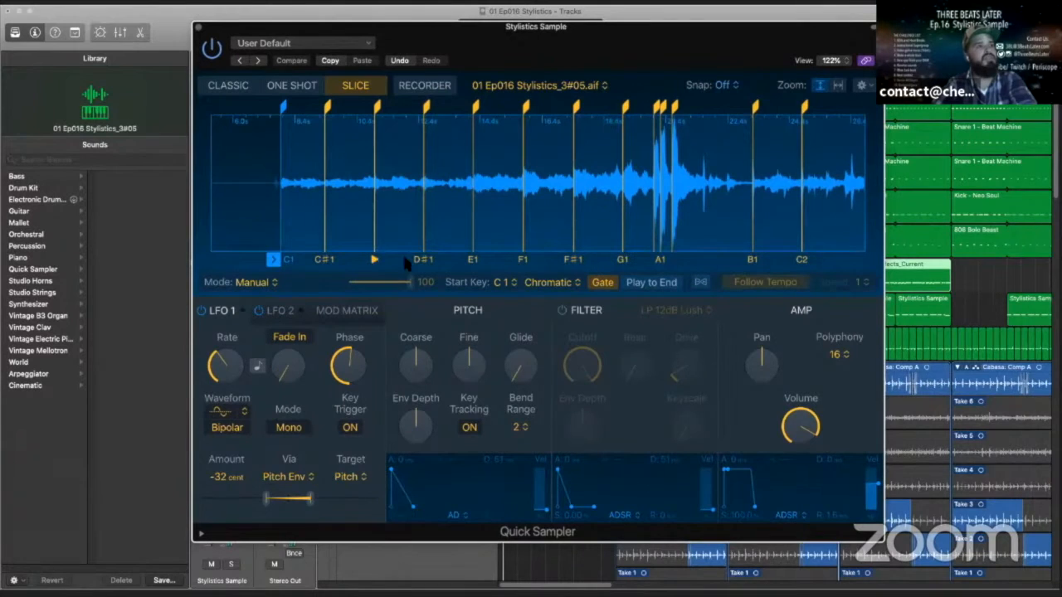
{"action": "left_click", "coordinate": [423, 260]}
{"action": "left_click_drag", "start_coordinate": [446, 38], "coordinate": [1061, 133]}
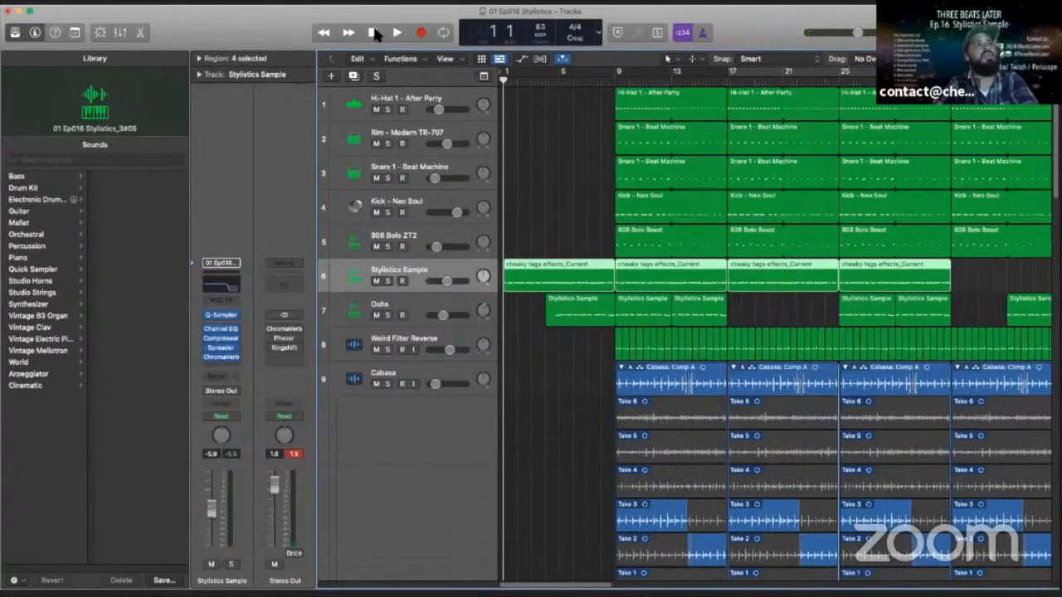
- Solo the Stylistics Sample track and play it from bar 1 with its Quick Sampler in view, stopping around bar 6
{"action": "left_click", "coordinate": [396, 33]}
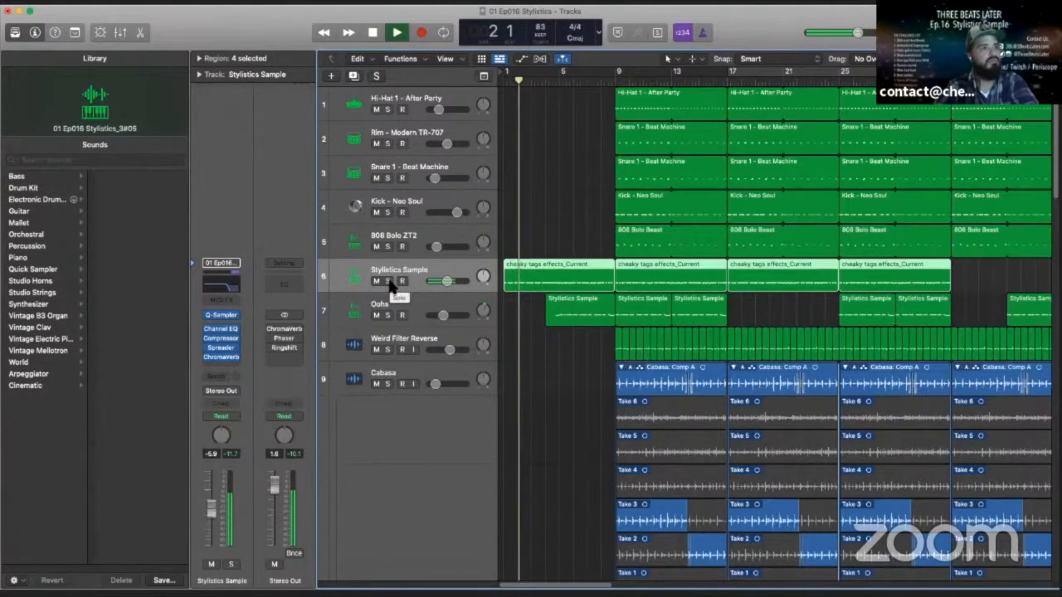
{"action": "left_click", "coordinate": [388, 281]}
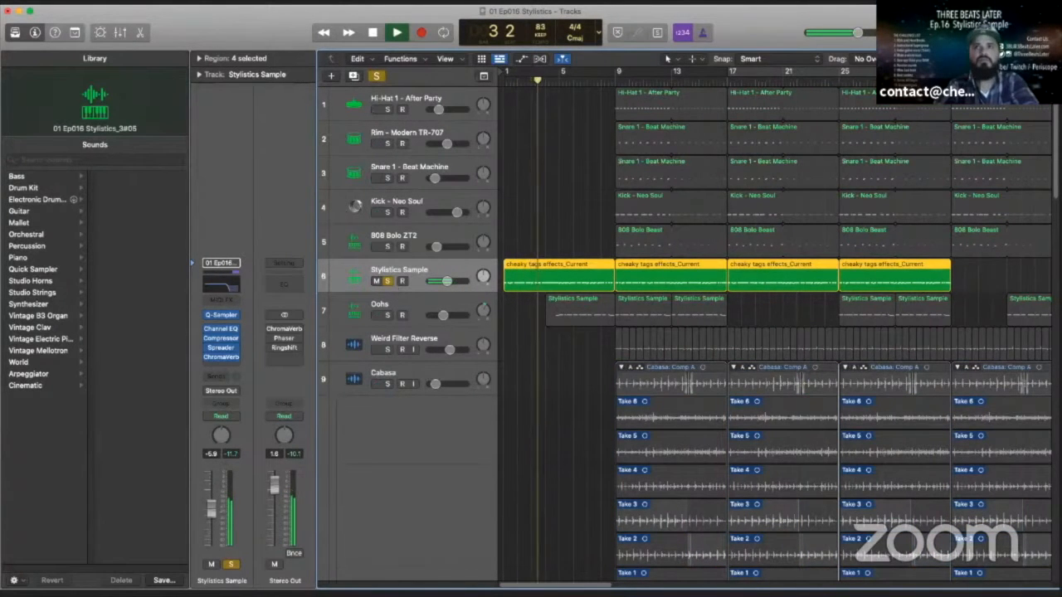
{"action": "left_click_drag", "start_coordinate": [1061, 59], "coordinate": [511, 63]}
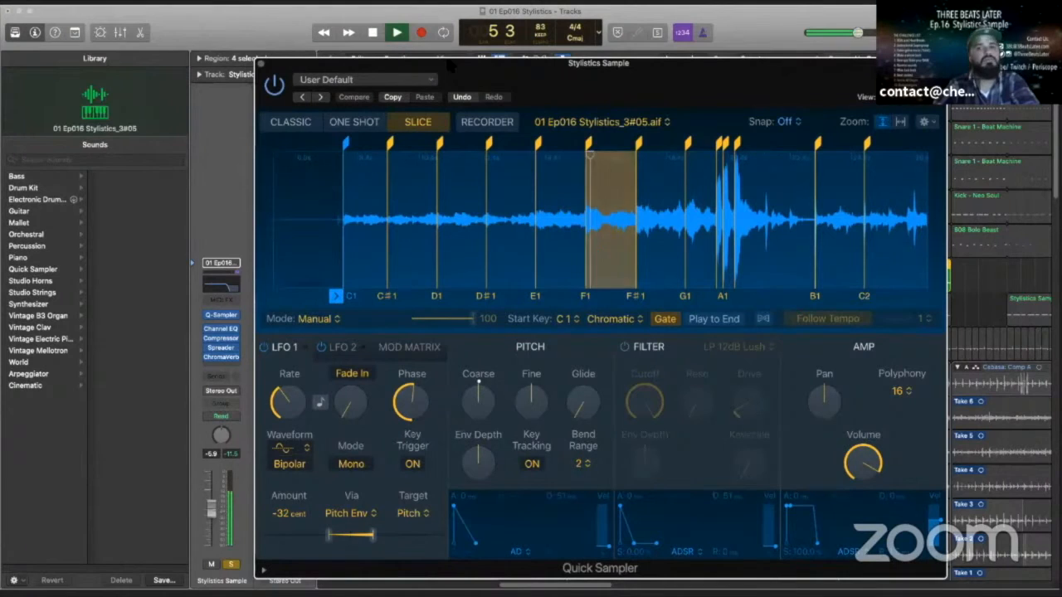
{"action": "left_click", "coordinate": [373, 33]}
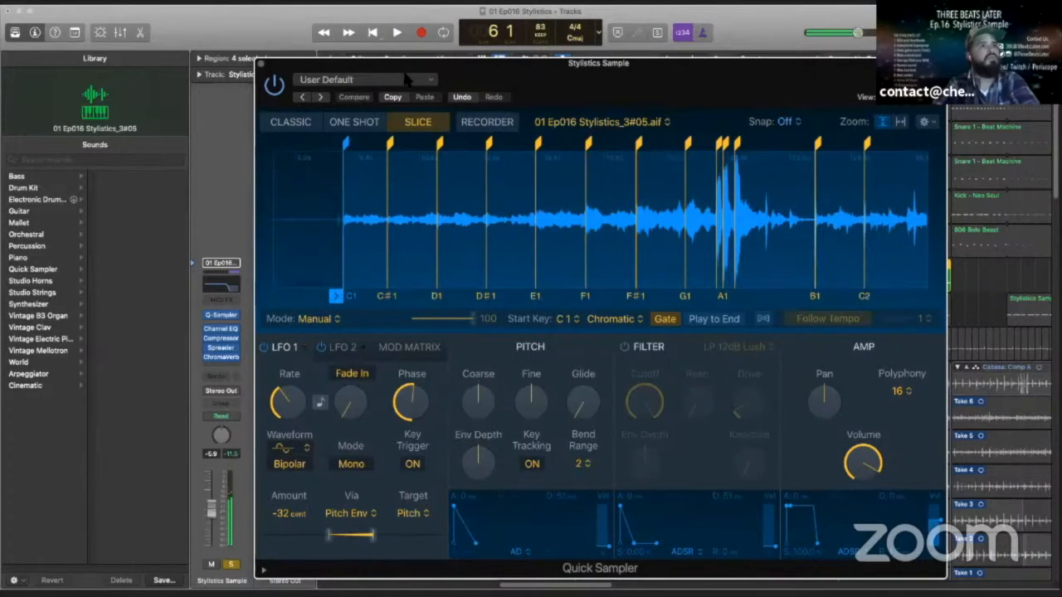
{"action": "left_click_drag", "start_coordinate": [522, 66], "coordinate": [1061, 60]}
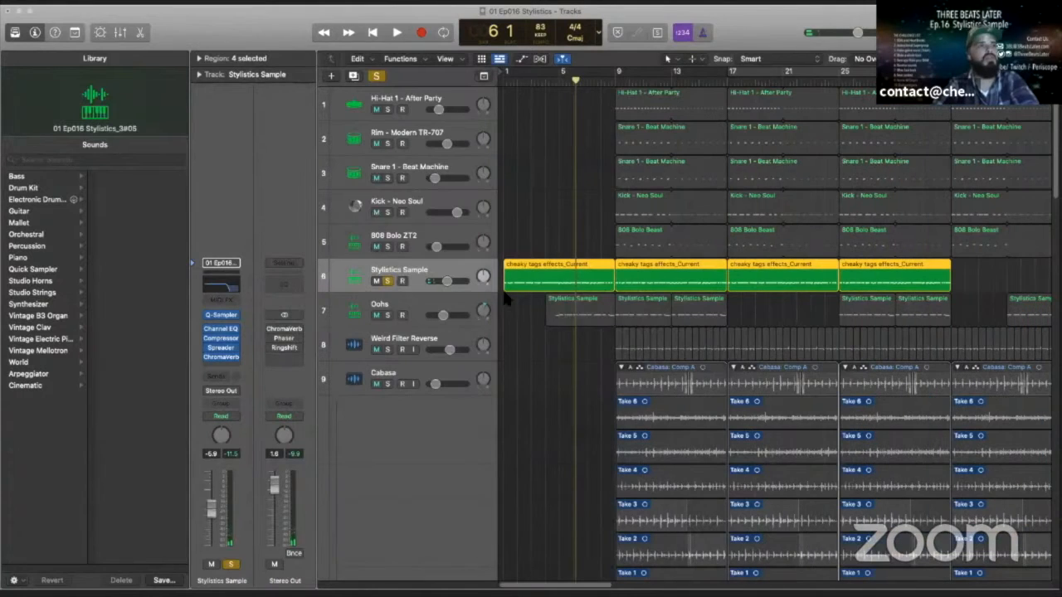
- Select and solo the Oohs track too, and show its Quick Sampler with the waveform zoomed out to the E1–F2 slices
{"action": "left_click", "coordinate": [402, 305]}
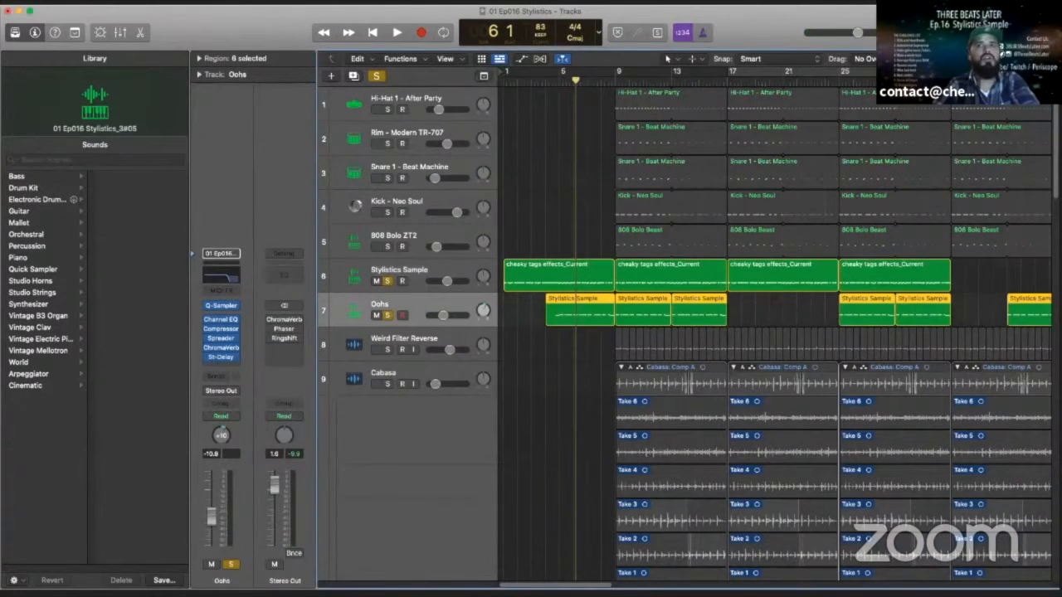
{"action": "left_click_drag", "start_coordinate": [1061, 44], "coordinate": [448, 44]}
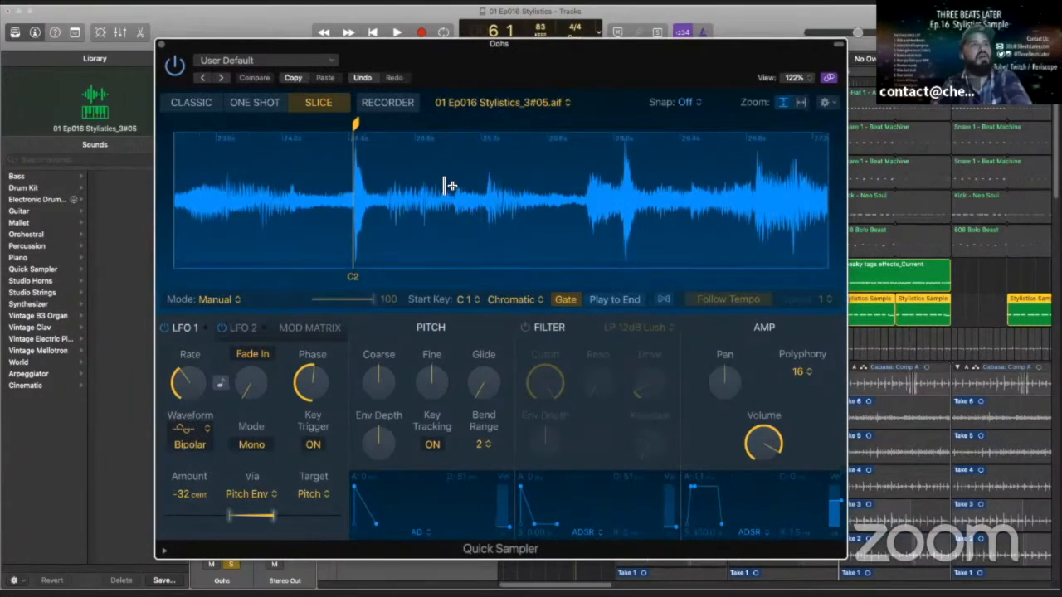
{"action": "scroll", "coordinate": [452, 189], "scroll_direction": "down", "scroll_amount": 10}
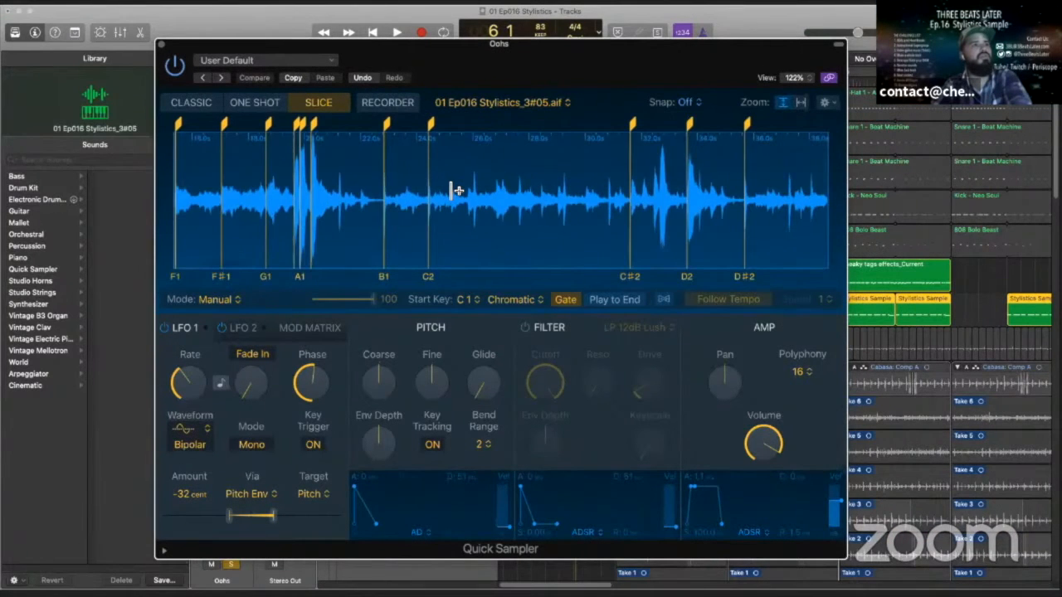
{"action": "scroll", "coordinate": [455, 191], "scroll_direction": "down", "scroll_amount": 5}
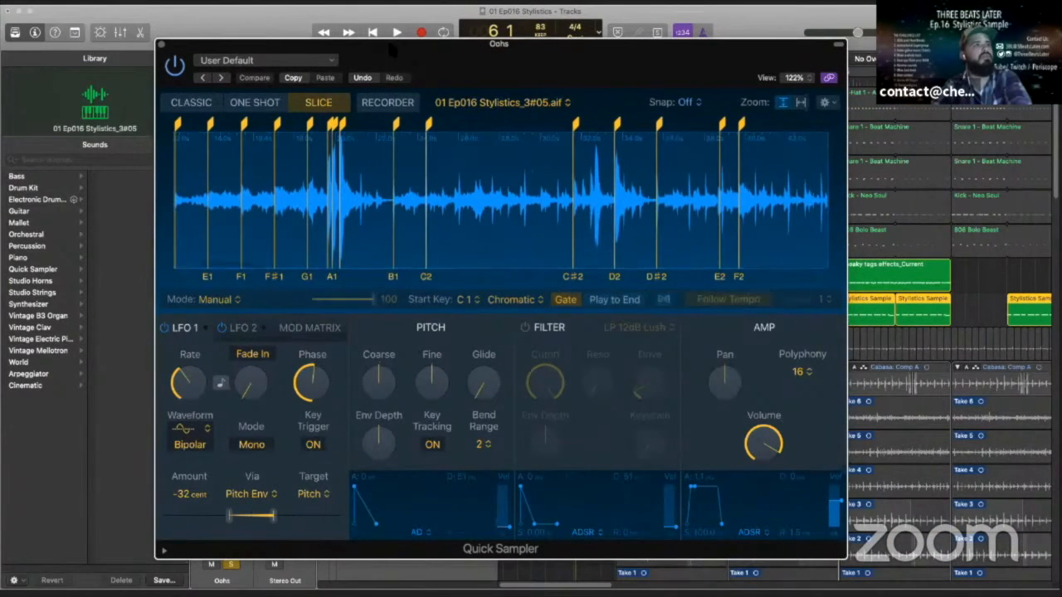
{"action": "left_click_drag", "start_coordinate": [459, 63], "coordinate": [533, 351]}
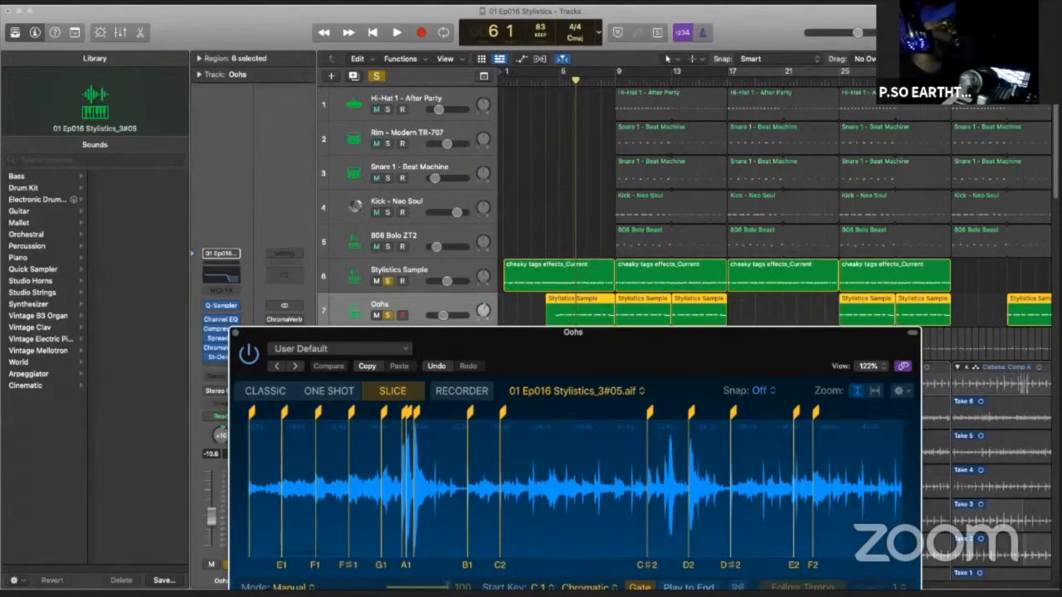
{"action": "left_click_drag", "start_coordinate": [489, 333], "coordinate": [416, 101]}
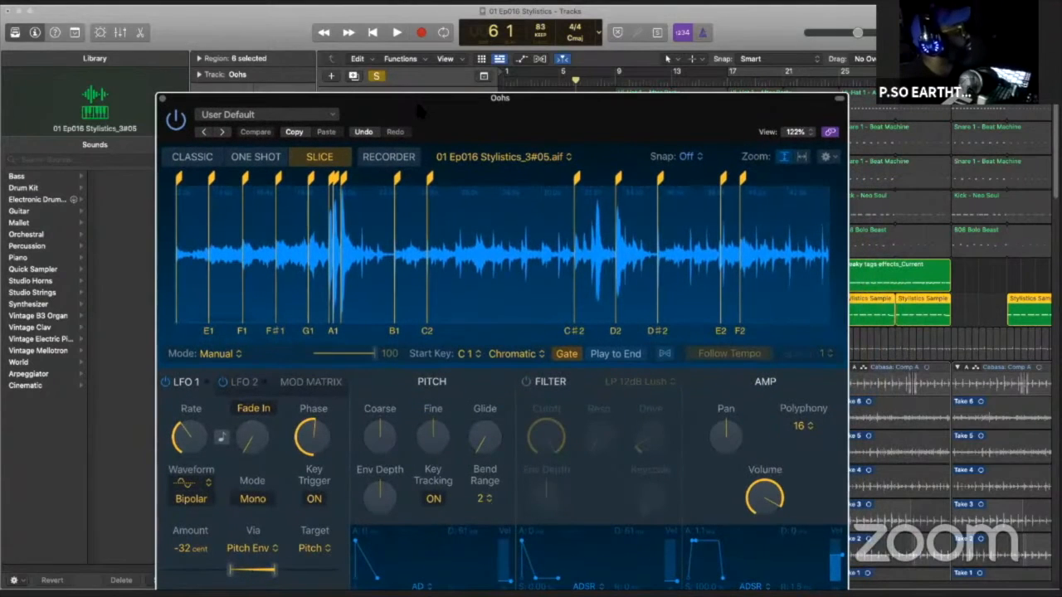
{"action": "left_click_drag", "start_coordinate": [414, 98], "coordinate": [421, 58]}
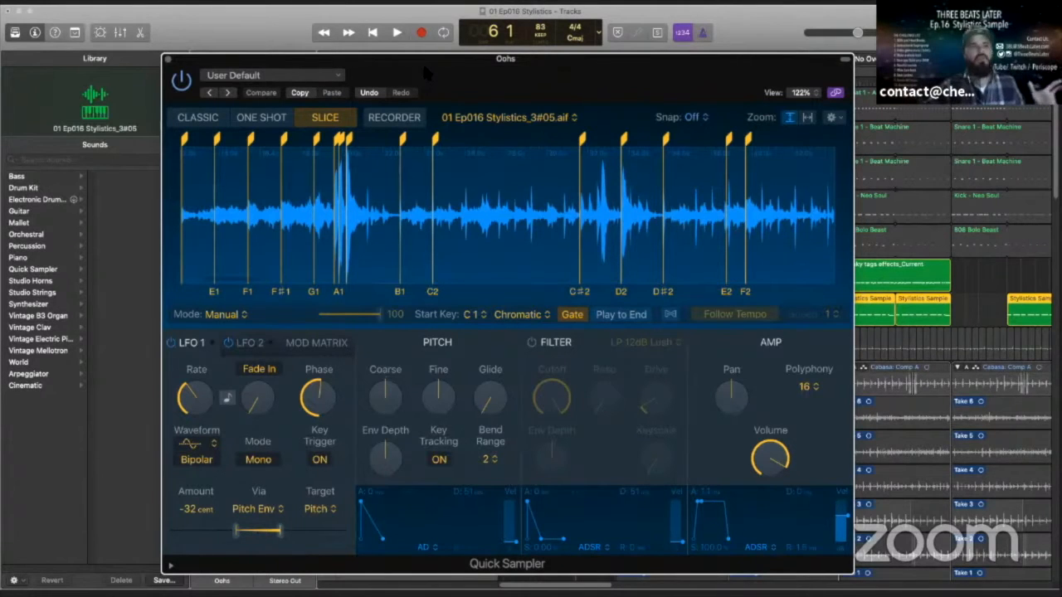
{"action": "left_click_drag", "start_coordinate": [421, 60], "coordinate": [440, 40]}
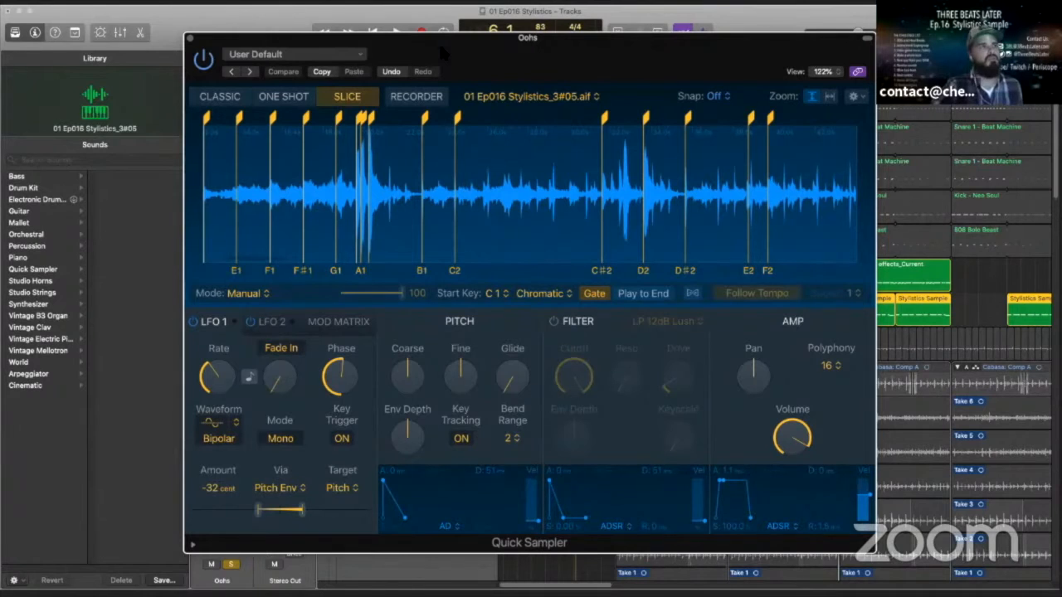
- Uncover the track list, take the Stylistics Sample track out of solo and play the Oohs track alone from bar 4
{"action": "left_click_drag", "start_coordinate": [438, 39], "coordinate": [516, 280]}
{"action": "left_click_drag", "start_coordinate": [505, 418], "coordinate": [508, 421]}
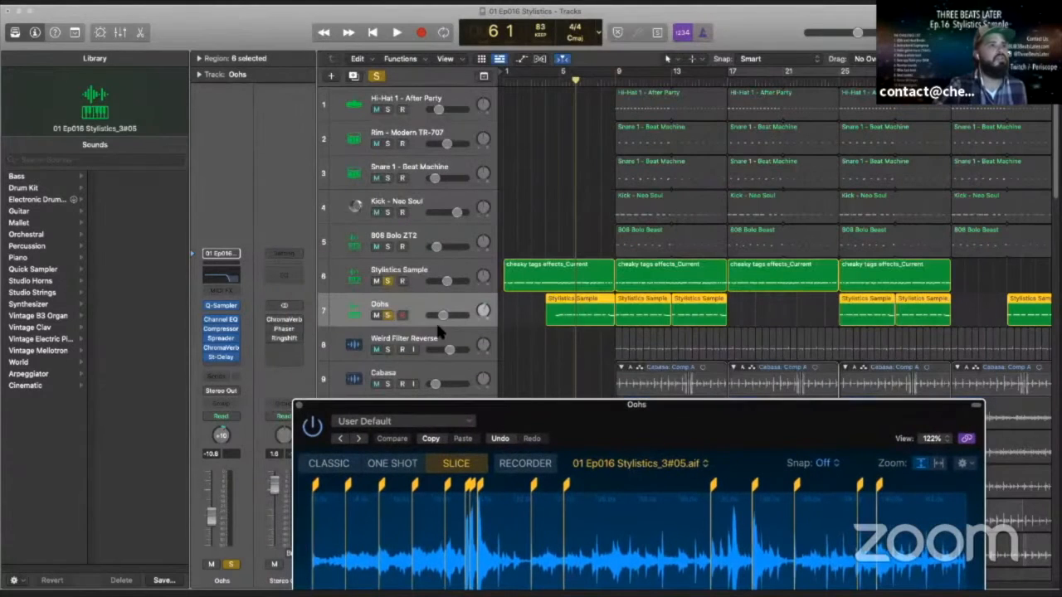
{"action": "left_click", "coordinate": [387, 281]}
{"action": "left_click", "coordinate": [546, 81]}
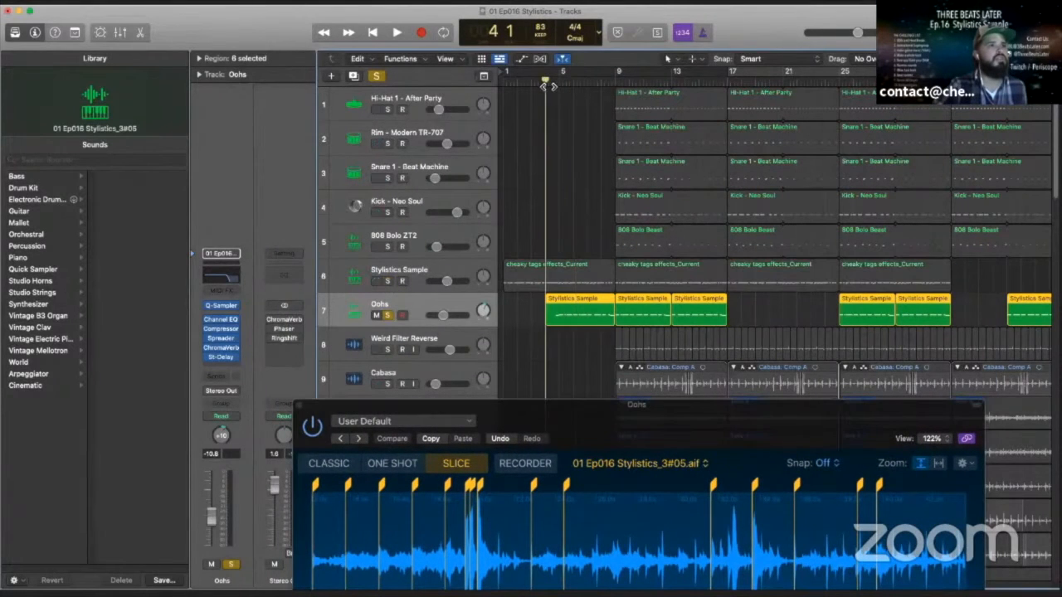
{"action": "left_click", "coordinate": [399, 35]}
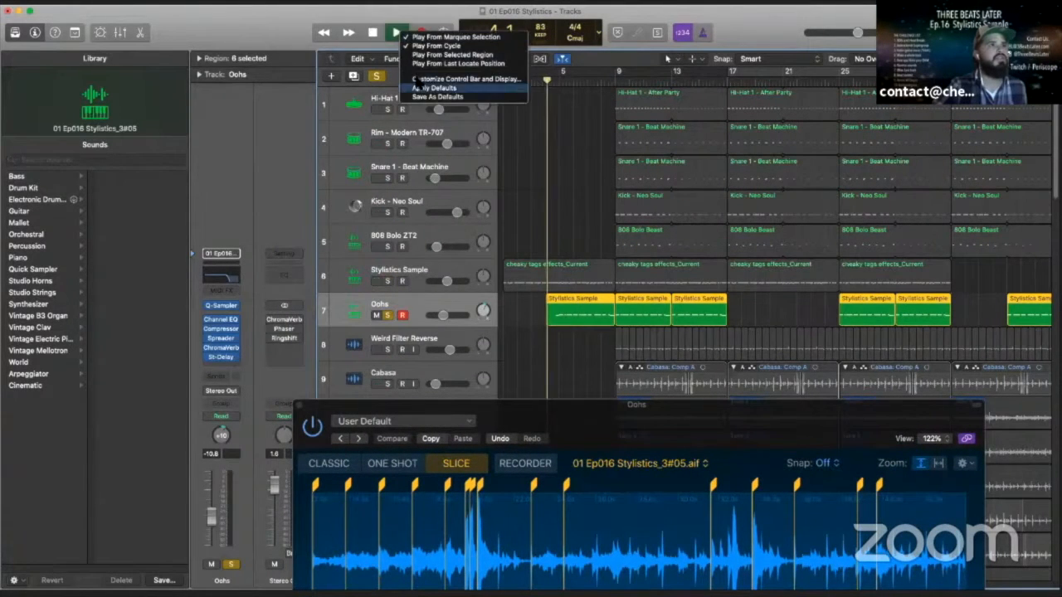
{"action": "left_click", "coordinate": [398, 36]}
- Bring the Oohs Quick Sampler back into view, examine the played slices near the sample's end during playback, and stop at bar 9
{"action": "left_click_drag", "start_coordinate": [571, 482], "coordinate": [575, 189]}
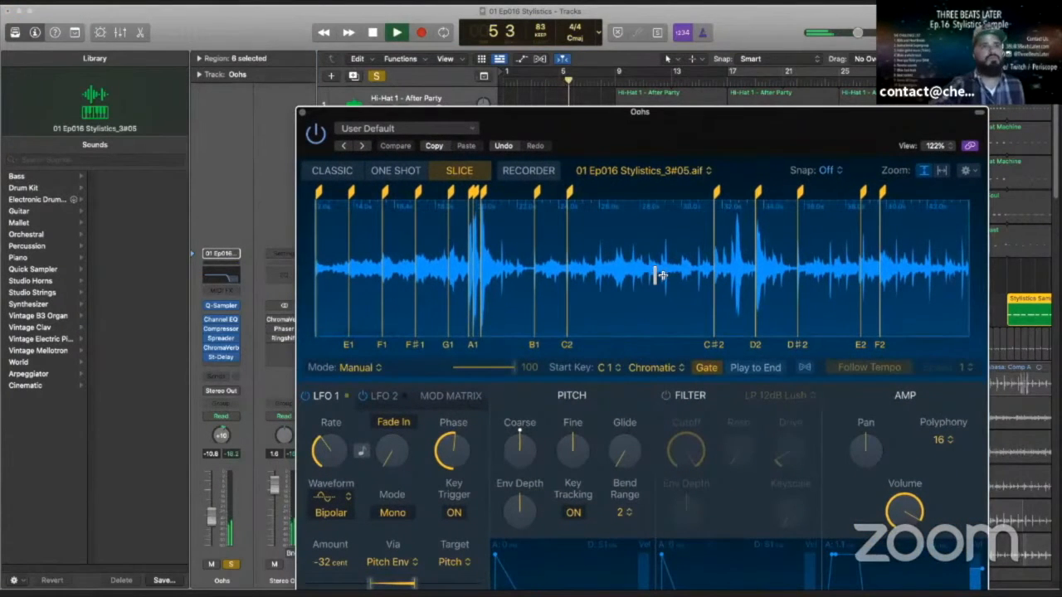
{"action": "scroll", "coordinate": [659, 275], "scroll_direction": "right", "scroll_amount": 10}
{"action": "scroll", "coordinate": [659, 275], "scroll_direction": "right", "scroll_amount": 10}
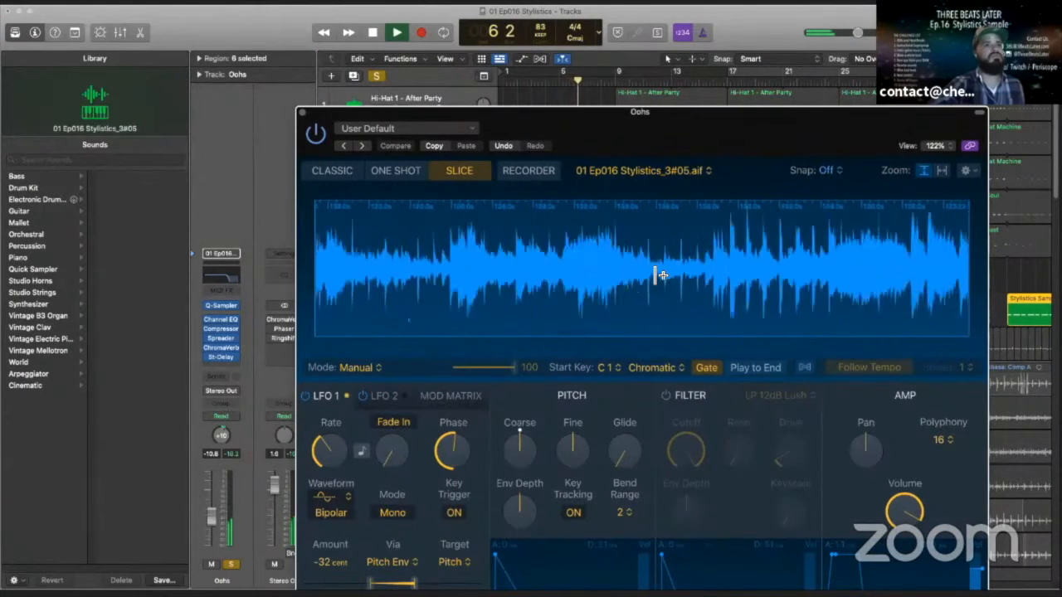
{"action": "scroll", "coordinate": [658, 275], "scroll_direction": "right", "scroll_amount": 7}
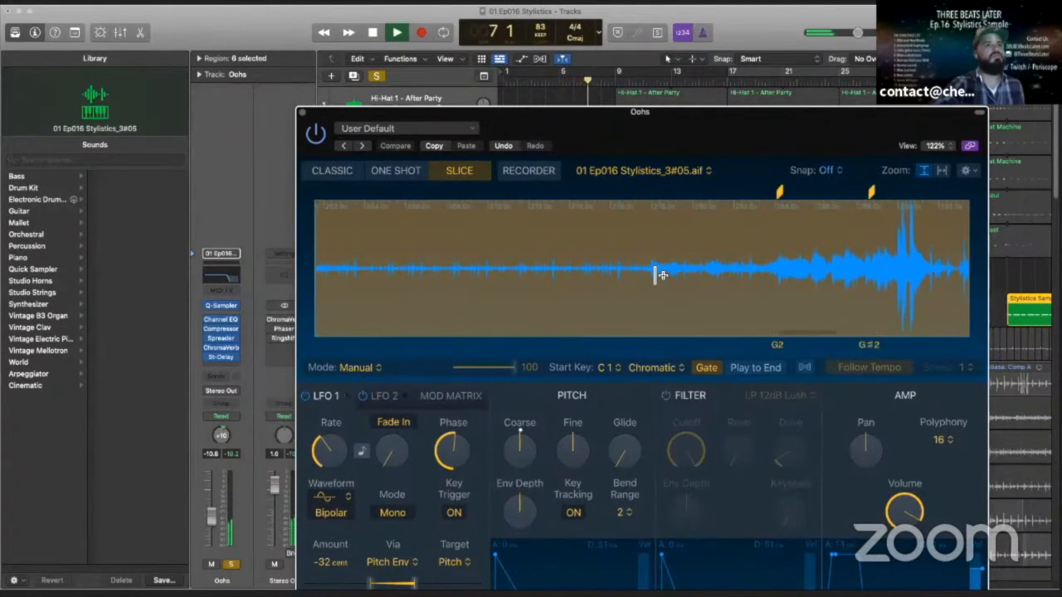
{"action": "scroll", "coordinate": [659, 275], "scroll_direction": "down", "scroll_amount": 5}
{"action": "scroll", "coordinate": [658, 275], "scroll_direction": "down", "scroll_amount": 5}
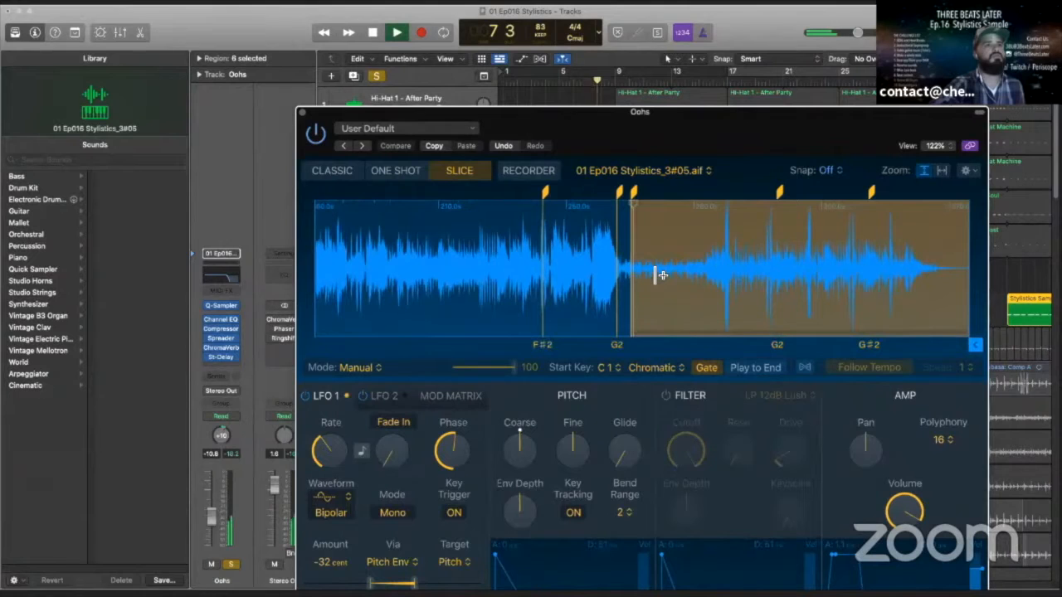
{"action": "scroll", "coordinate": [659, 275], "scroll_direction": "left", "scroll_amount": 1}
{"action": "scroll", "coordinate": [659, 275], "scroll_direction": "right", "scroll_amount": 1}
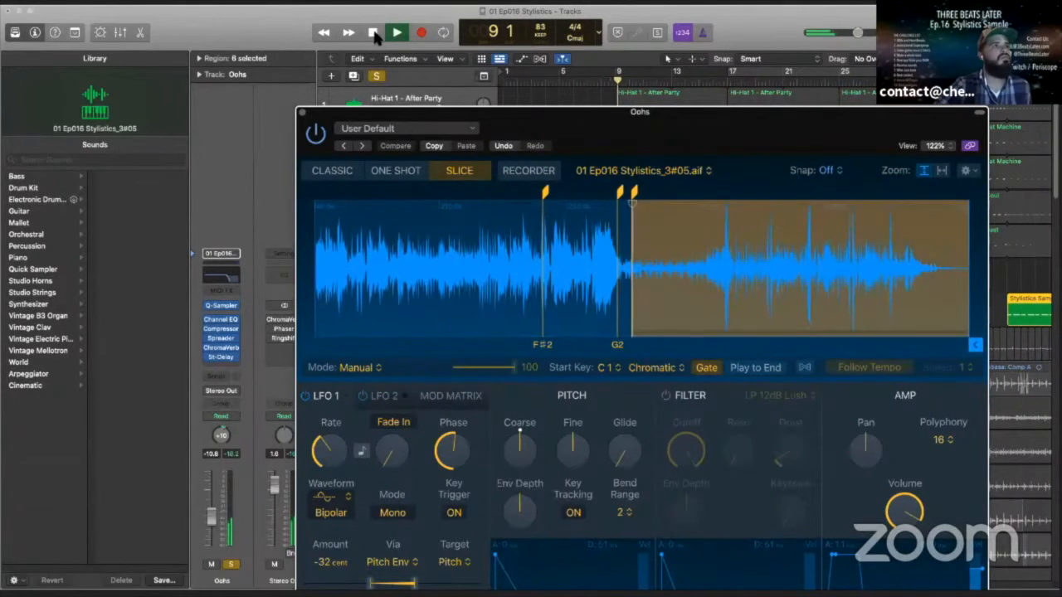
{"action": "left_click", "coordinate": [373, 32]}
- Move the Quick Sampler window out of the way and solo the Stylistics Sample track again alongside Oohs
{"action": "left_click_drag", "start_coordinate": [451, 114], "coordinate": [1060, 141]}
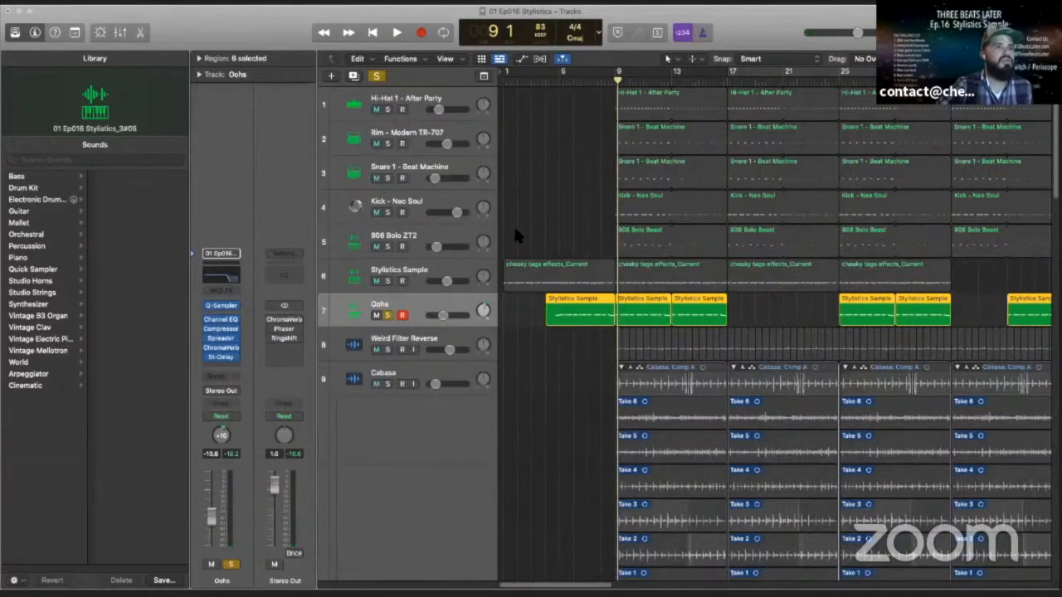
{"action": "left_click", "coordinate": [547, 270]}
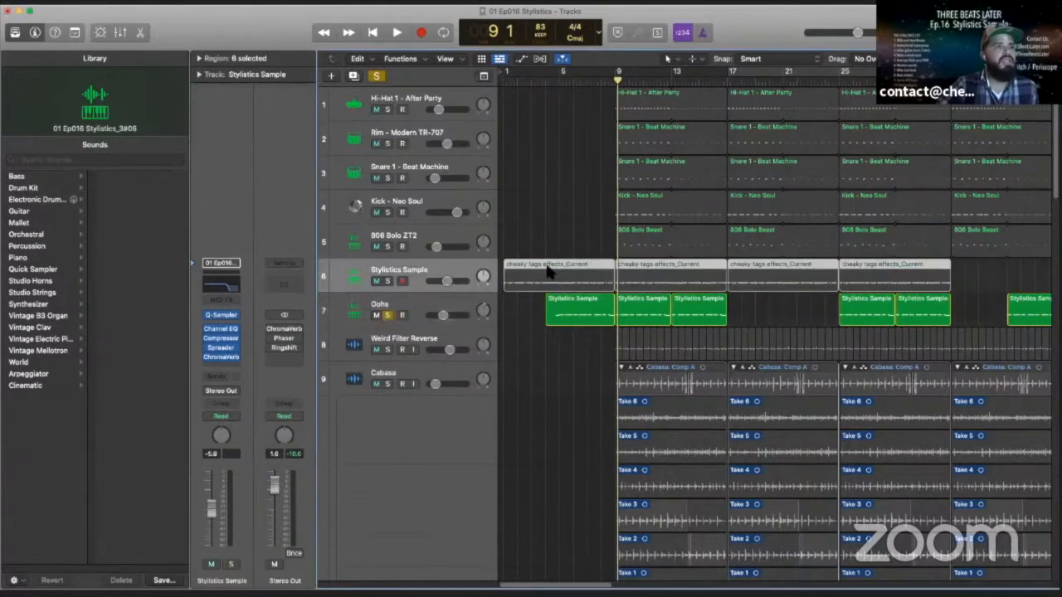
{"action": "left_click", "coordinate": [388, 279]}
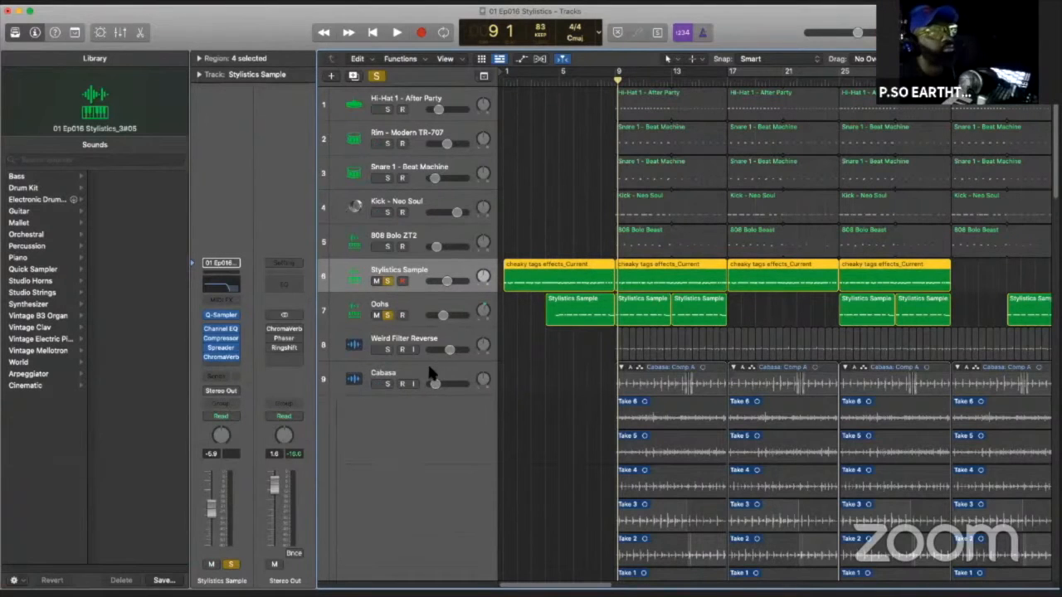
- Add the Bass track to the solo and play the samples with the bass from bar 9 to about bar 13
{"action": "left_click", "coordinate": [408, 388]}
{"action": "scroll", "coordinate": [406, 393], "scroll_direction": "down", "scroll_amount": 1}
{"action": "scroll", "coordinate": [403, 384], "scroll_direction": "down", "scroll_amount": 10}
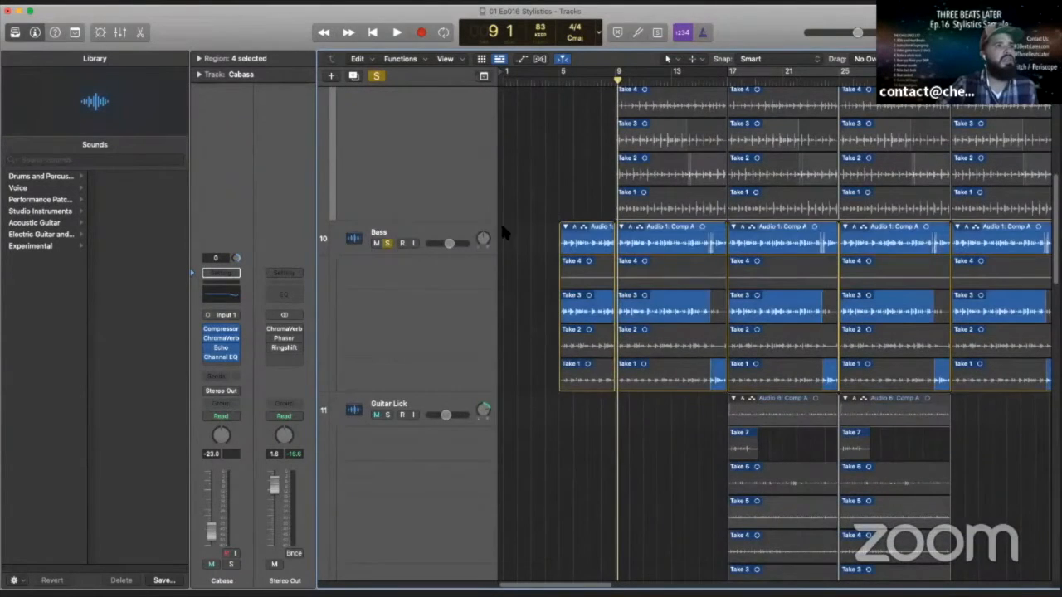
{"action": "scroll", "coordinate": [500, 222], "scroll_direction": "up", "scroll_amount": 10}
{"action": "scroll", "coordinate": [510, 255], "scroll_direction": "up", "scroll_amount": 2}
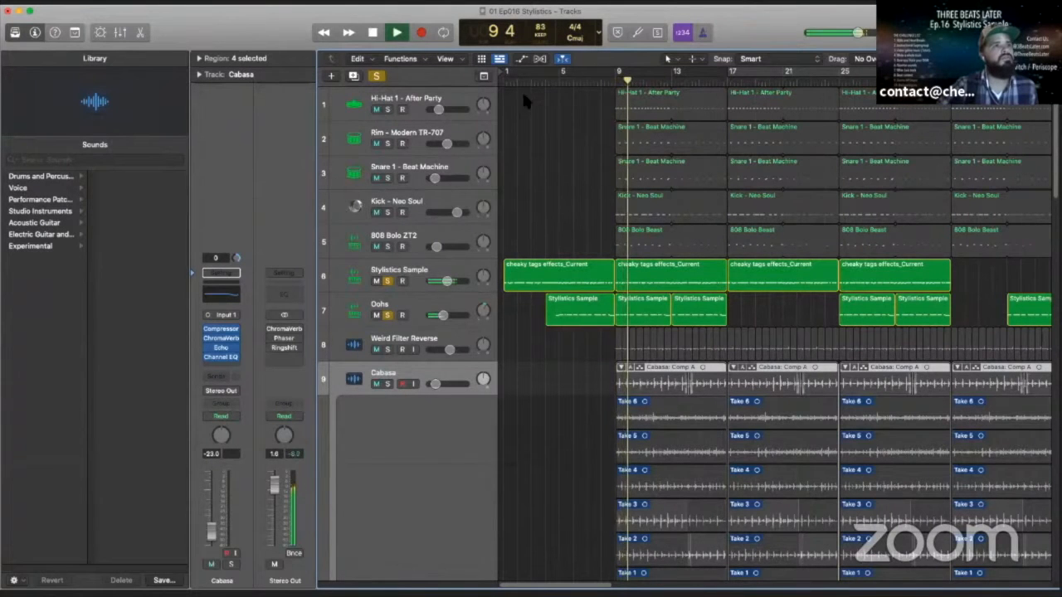
{"action": "scroll", "coordinate": [440, 461], "scroll_direction": "down", "scroll_amount": 5}
{"action": "scroll", "coordinate": [439, 464], "scroll_direction": "up", "scroll_amount": 4}
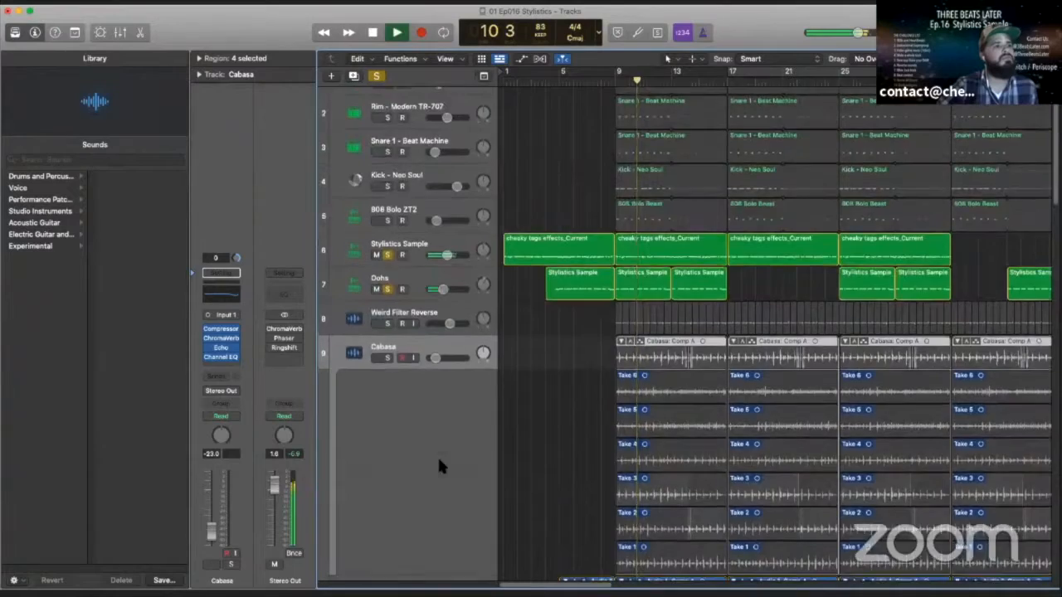
{"action": "scroll", "coordinate": [437, 467], "scroll_direction": "down", "scroll_amount": 7}
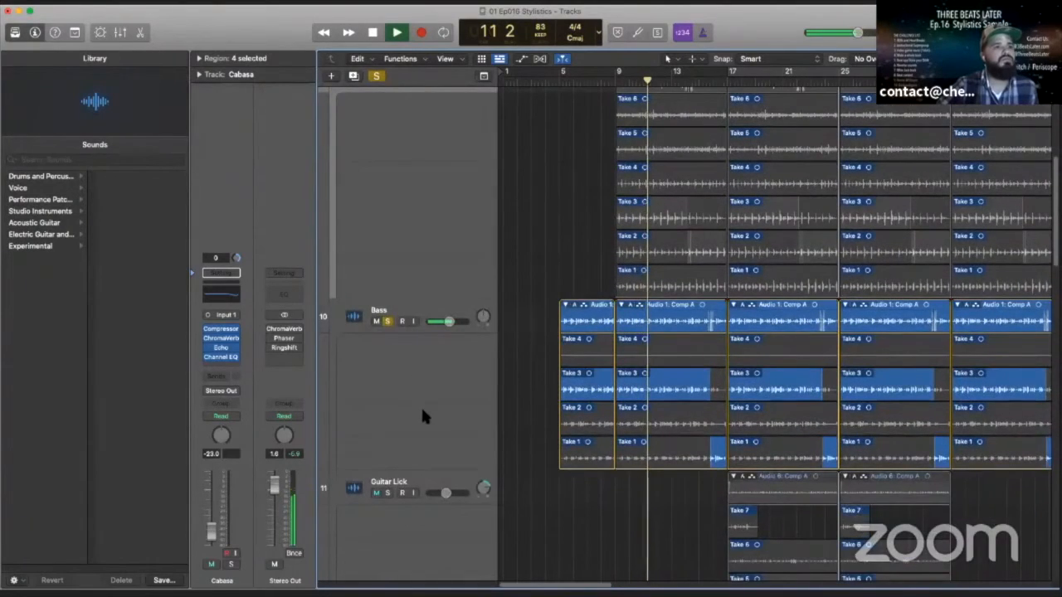
{"action": "scroll", "coordinate": [422, 400], "scroll_direction": "up", "scroll_amount": 5}
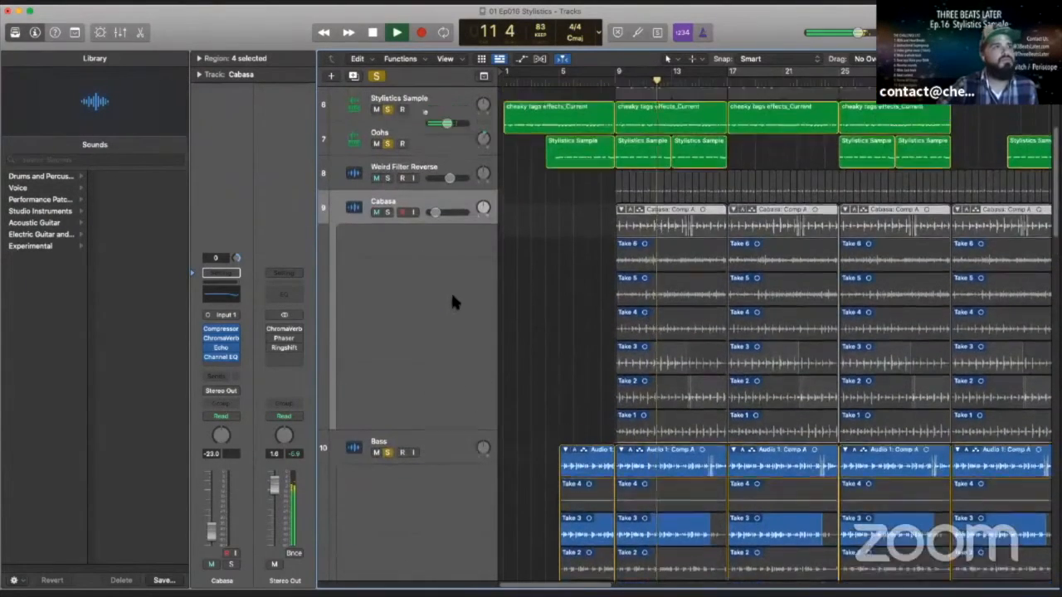
{"action": "scroll", "coordinate": [452, 303], "scroll_direction": "up", "scroll_amount": 5}
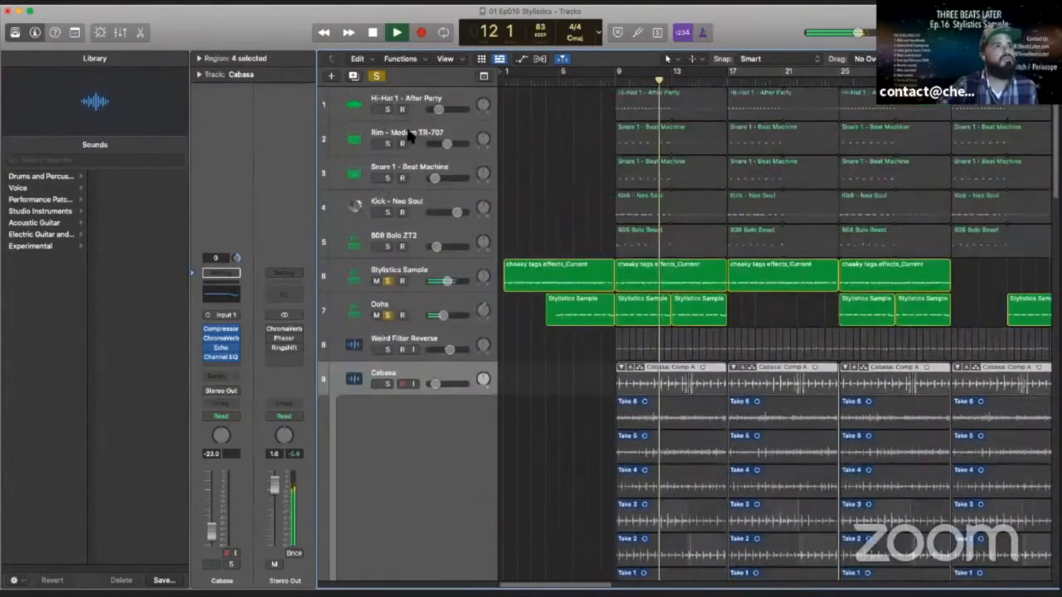
{"action": "left_click", "coordinate": [374, 32]}
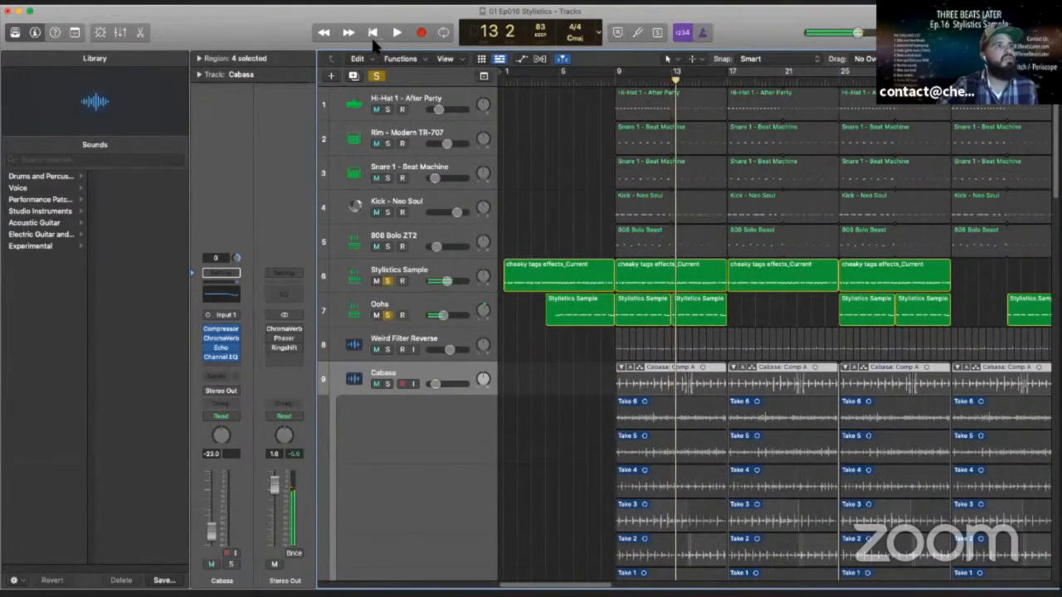
- Solo the 808 Bolo ZT2 track and play from bar 9, taking Stylistics Sample out of solo partway and stopping around bar 13
{"action": "left_click", "coordinate": [378, 247]}
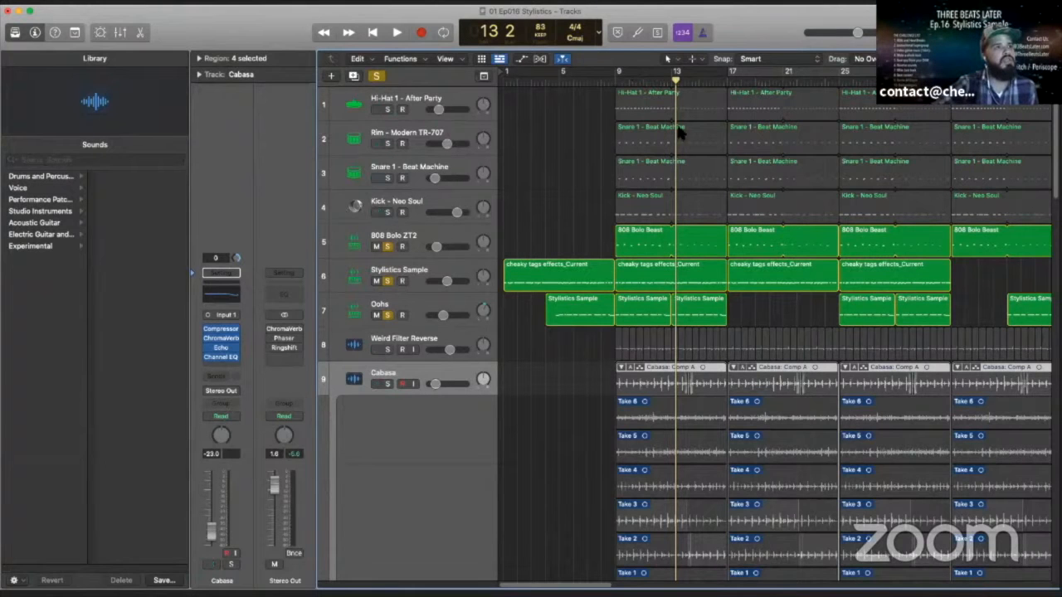
{"action": "left_click", "coordinate": [616, 79]}
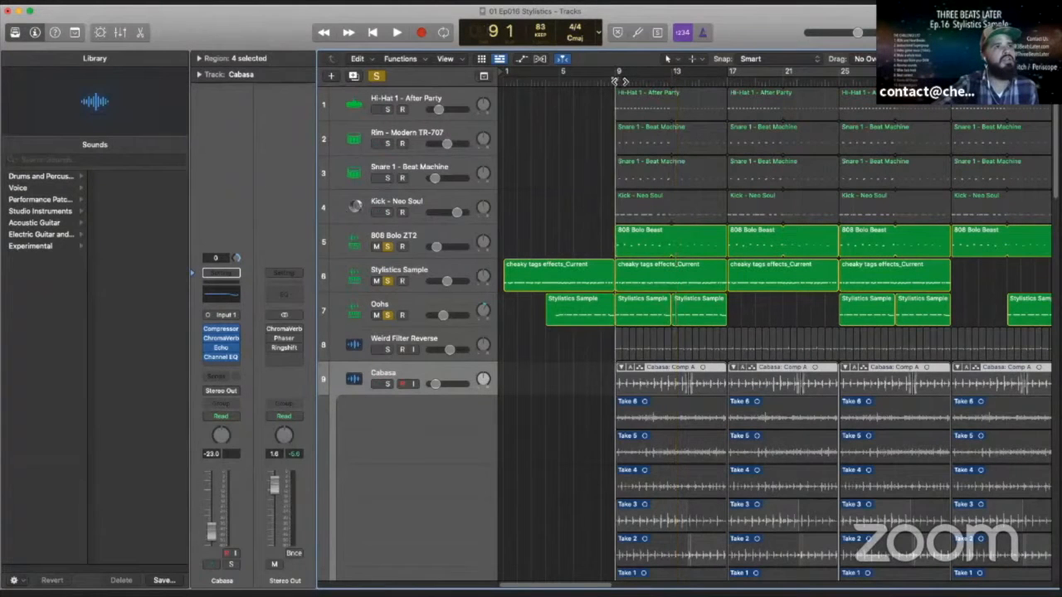
{"action": "left_click", "coordinate": [396, 33]}
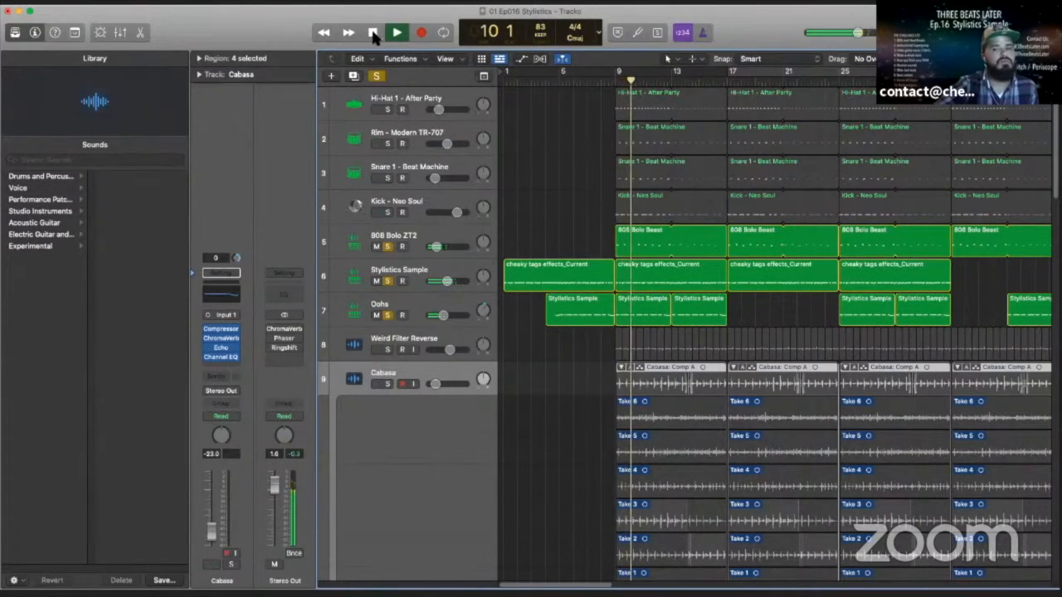
{"action": "left_click", "coordinate": [387, 281]}
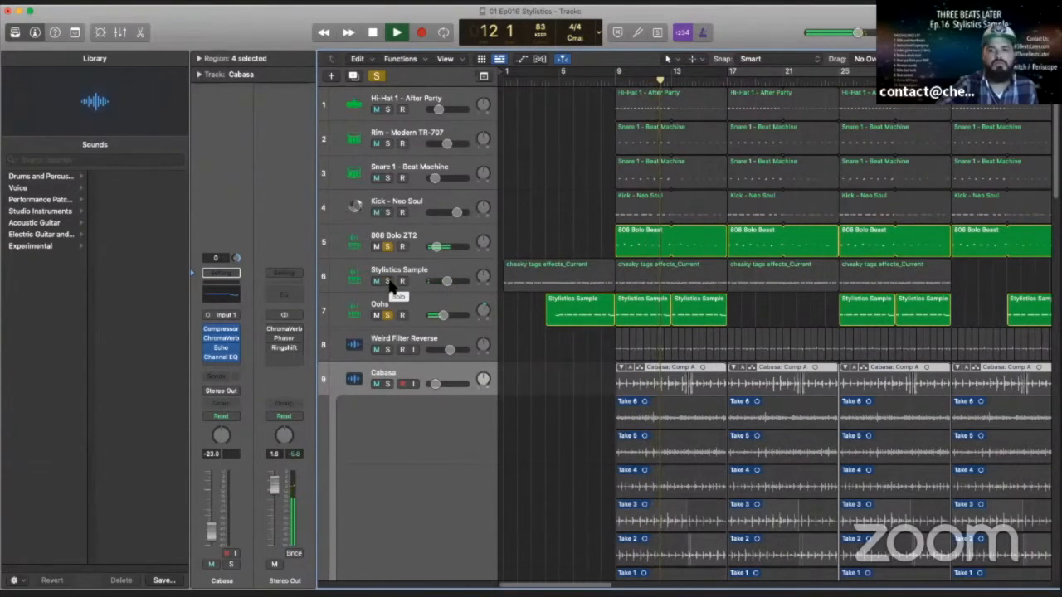
{"action": "left_click", "coordinate": [375, 33]}
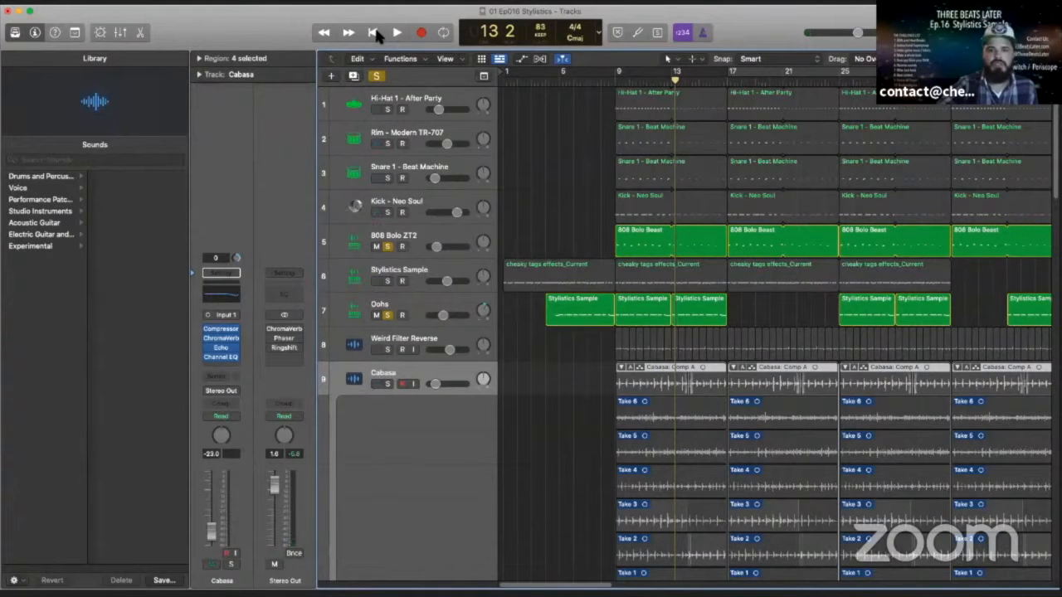
- Solo the four drum tracks: Hi-Hat 1, Rim, Snare 1 and Kick
{"action": "scroll", "coordinate": [465, 257], "scroll_direction": "down", "scroll_amount": 3}
{"action": "scroll", "coordinate": [462, 255], "scroll_direction": "up", "scroll_amount": 3}
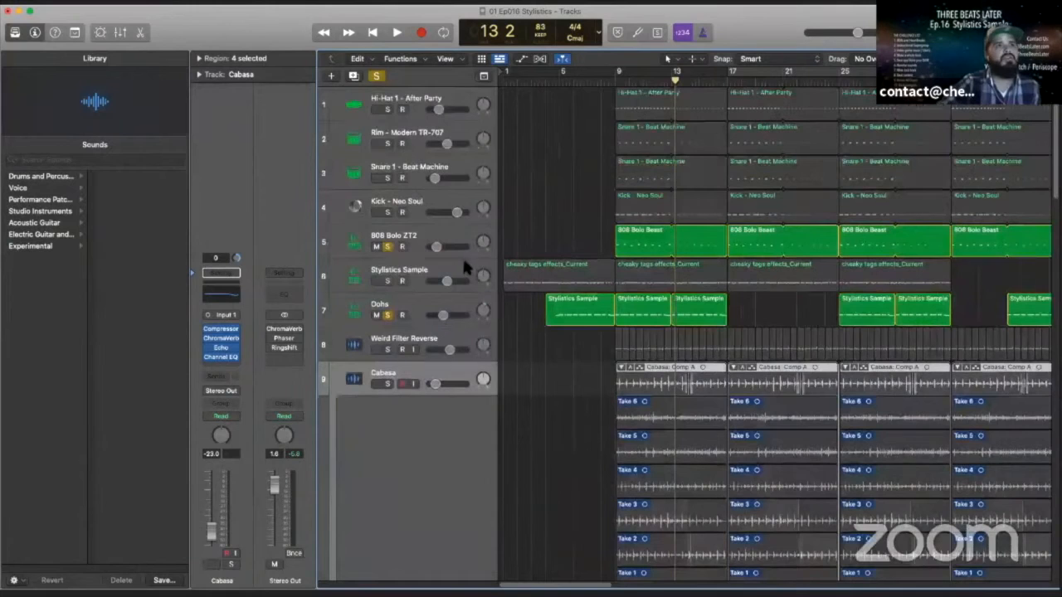
{"action": "left_click", "coordinate": [387, 109]}
{"action": "left_click", "coordinate": [386, 143]}
{"action": "left_click", "coordinate": [386, 179]}
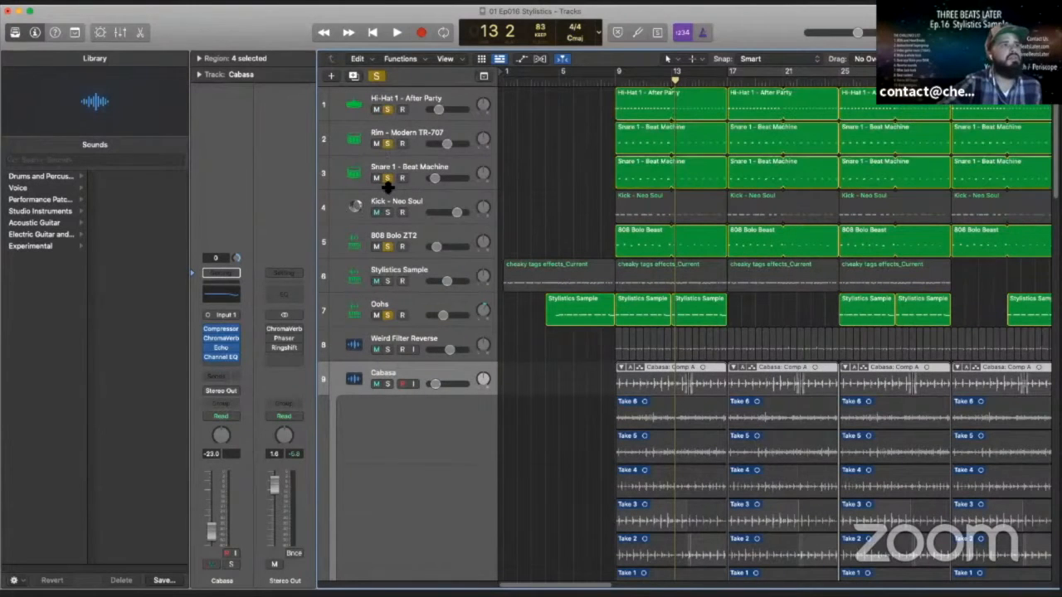
{"action": "left_click", "coordinate": [387, 212]}
- Play from bar 9 with the drums, bring Stylistics Sample back into solo partway, and stop around bar 16
{"action": "left_click", "coordinate": [618, 82]}
{"action": "left_click", "coordinate": [396, 33]}
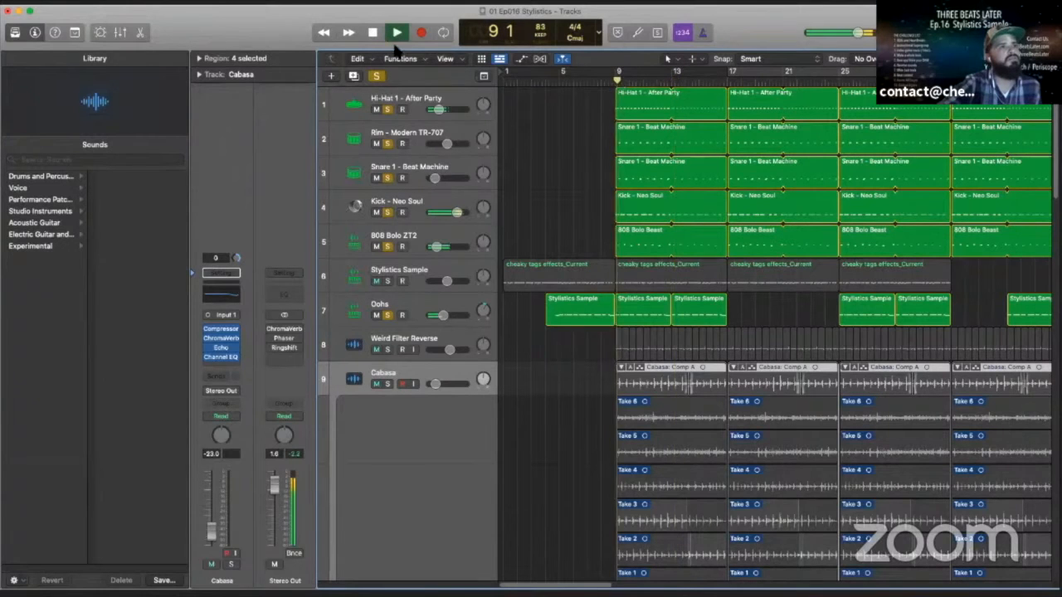
{"action": "left_click", "coordinate": [386, 281]}
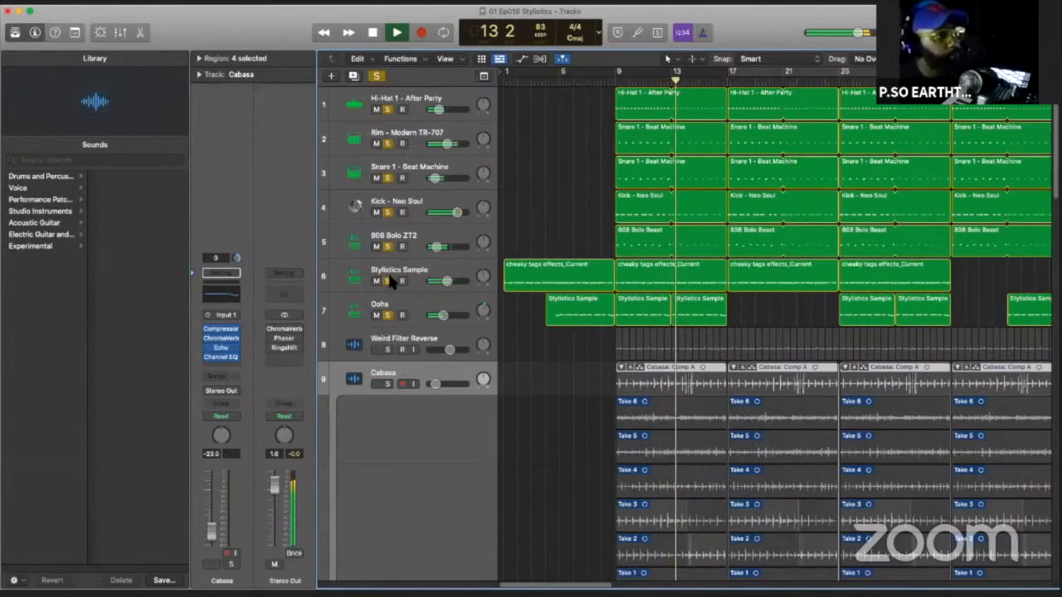
{"action": "left_click", "coordinate": [374, 33]}
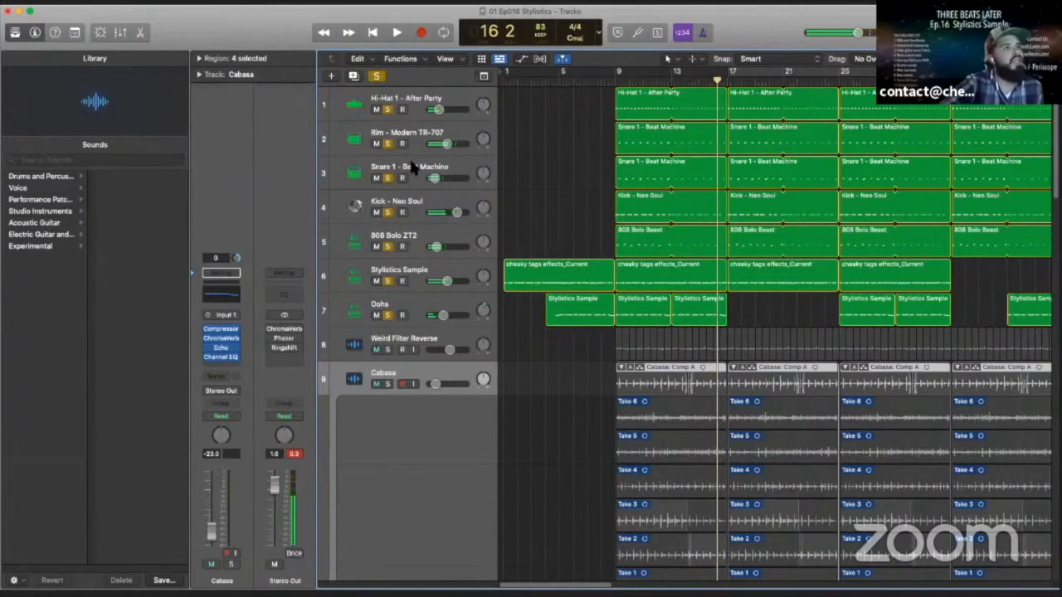
- Select the Snare 1 - Beat Machine track and show its notes in an enlarged Piano Roll
{"action": "left_click", "coordinate": [413, 167]}
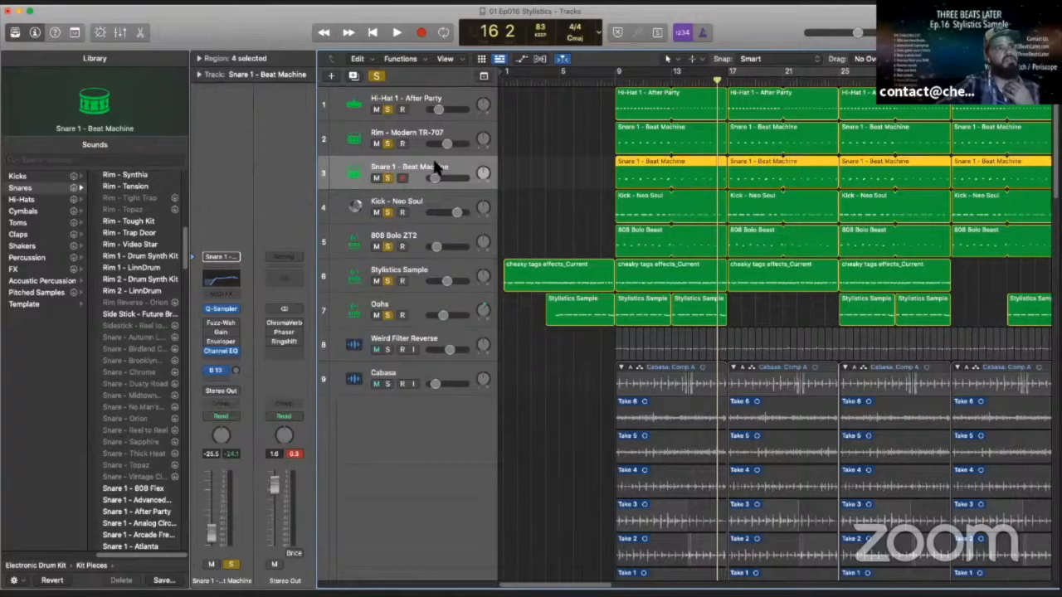
{"action": "key", "text": "p"}
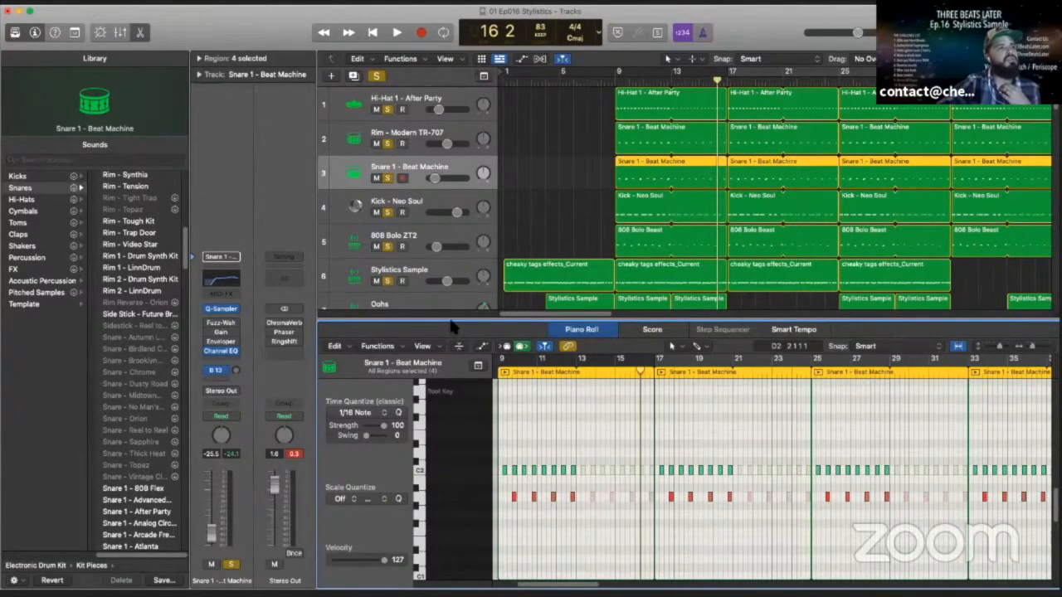
{"action": "left_click_drag", "start_coordinate": [450, 322], "coordinate": [462, 121]}
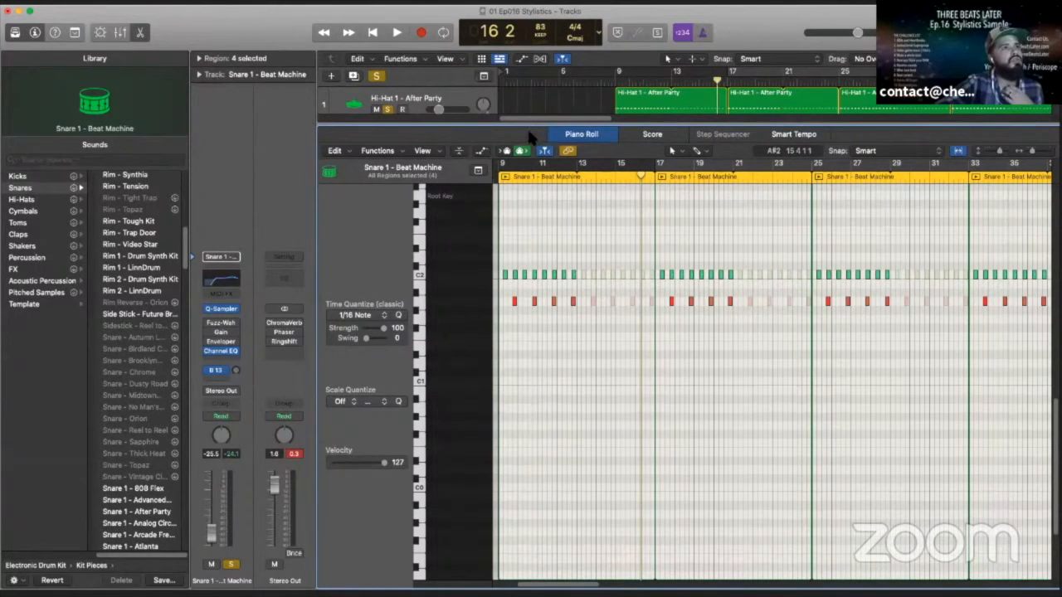
- Select the Rim - Modern TR-707 track and show its notes in an enlarged Piano Roll
{"action": "left_click_drag", "start_coordinate": [528, 128], "coordinate": [519, 400]}
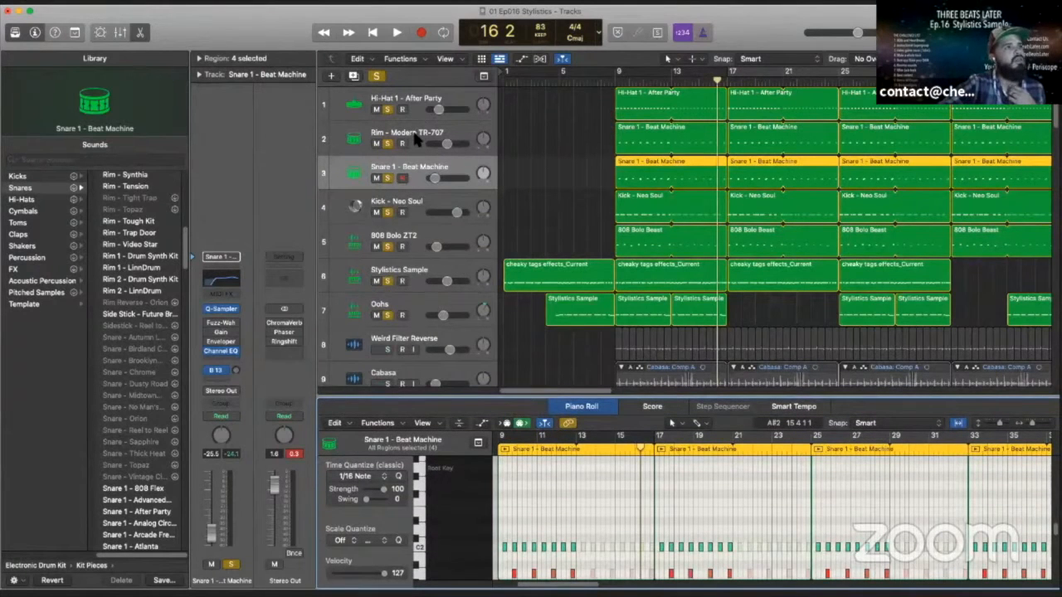
{"action": "left_click", "coordinate": [419, 148]}
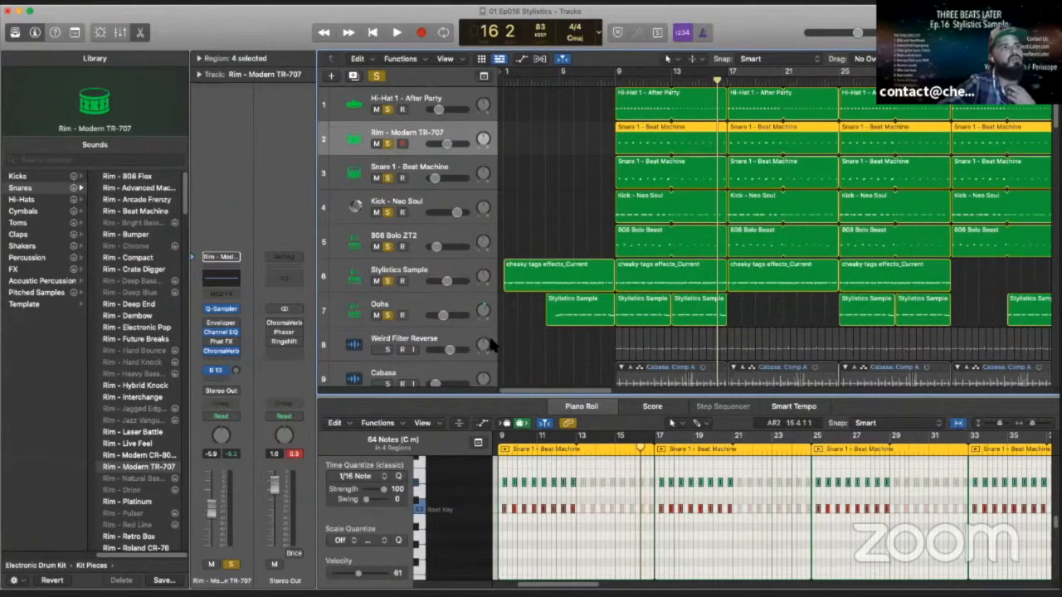
{"action": "left_click_drag", "start_coordinate": [492, 400], "coordinate": [494, 140]}
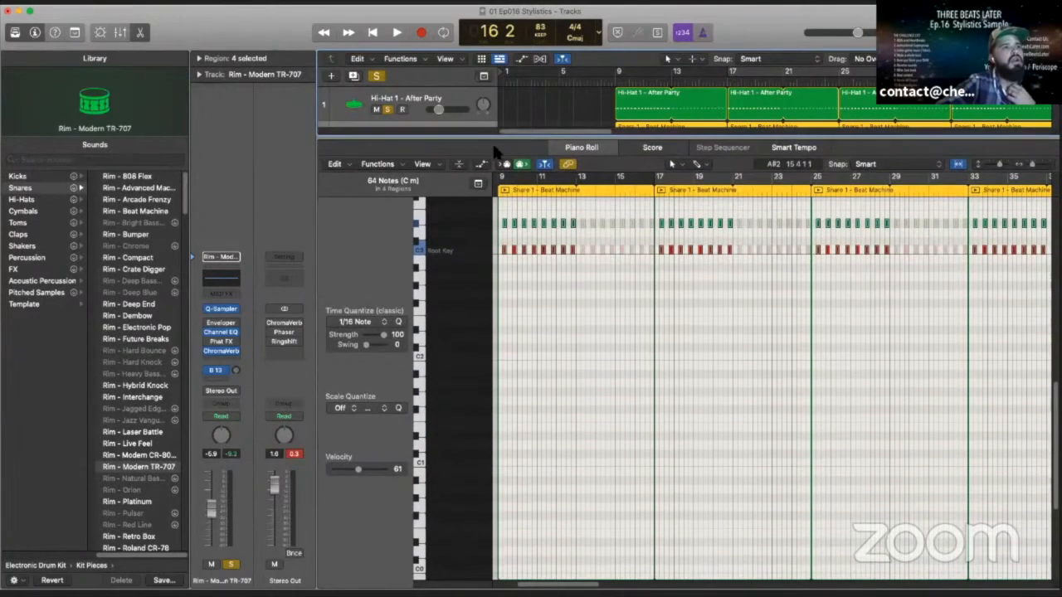
- Use the Zoom tool to closely examine the timing of the first pair of rim notes around bar 9 beat 2
{"action": "left_click", "coordinate": [681, 167]}
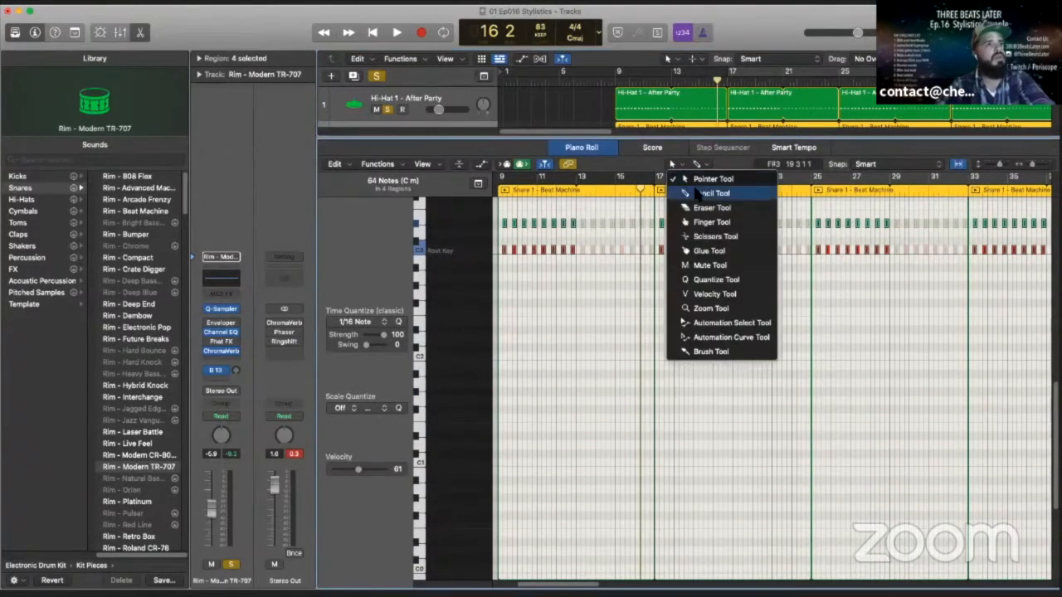
{"action": "left_click", "coordinate": [712, 309]}
{"action": "left_click_drag", "start_coordinate": [675, 212], "coordinate": [612, 420]}
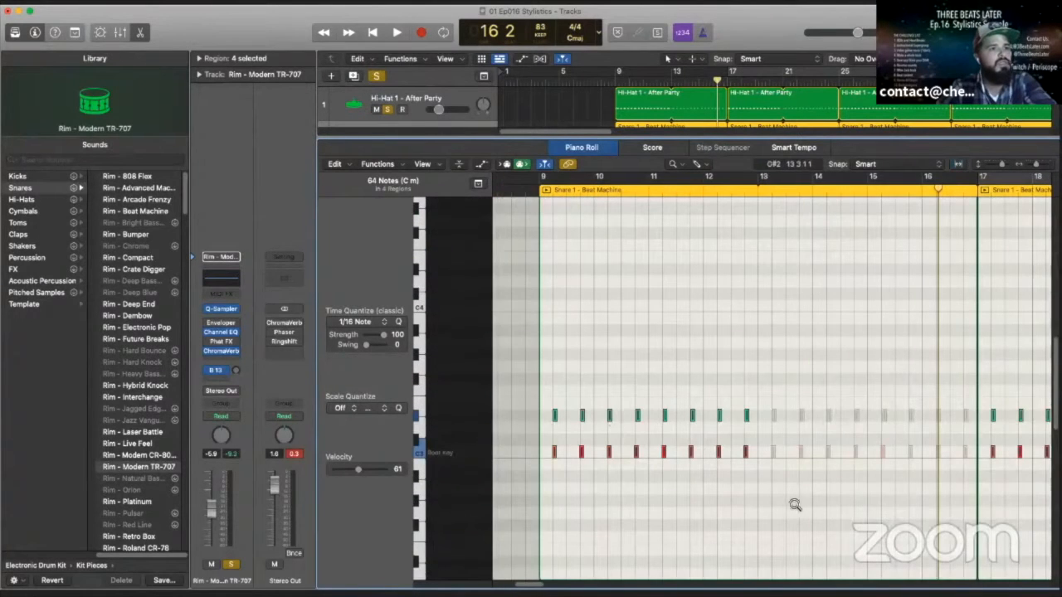
{"action": "left_click_drag", "start_coordinate": [618, 473], "coordinate": [540, 379]}
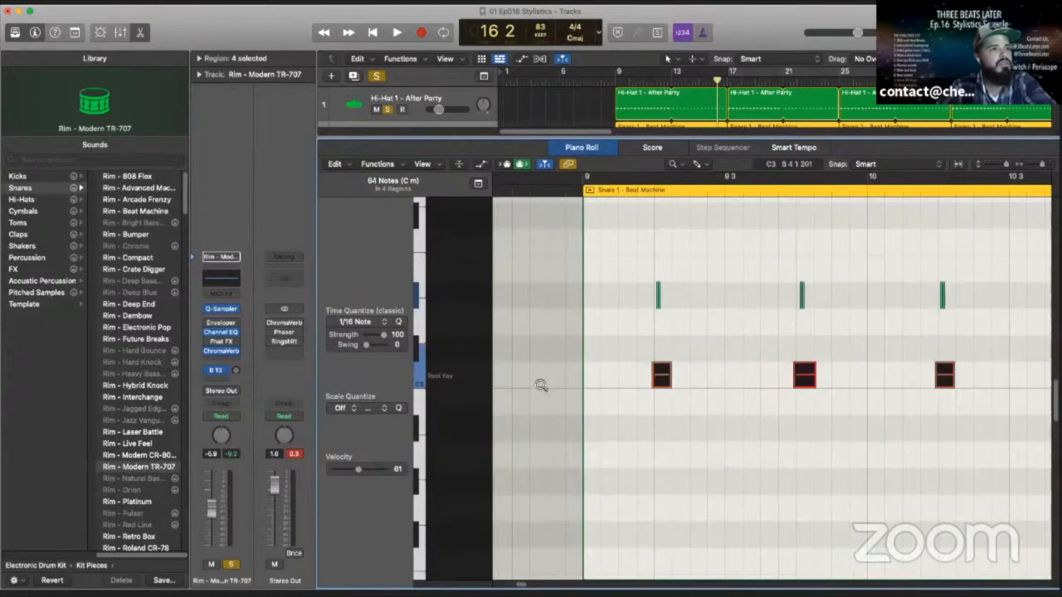
{"action": "left_click_drag", "start_coordinate": [882, 439], "coordinate": [730, 278]}
{"action": "left_click_drag", "start_coordinate": [775, 441], "coordinate": [551, 207]}
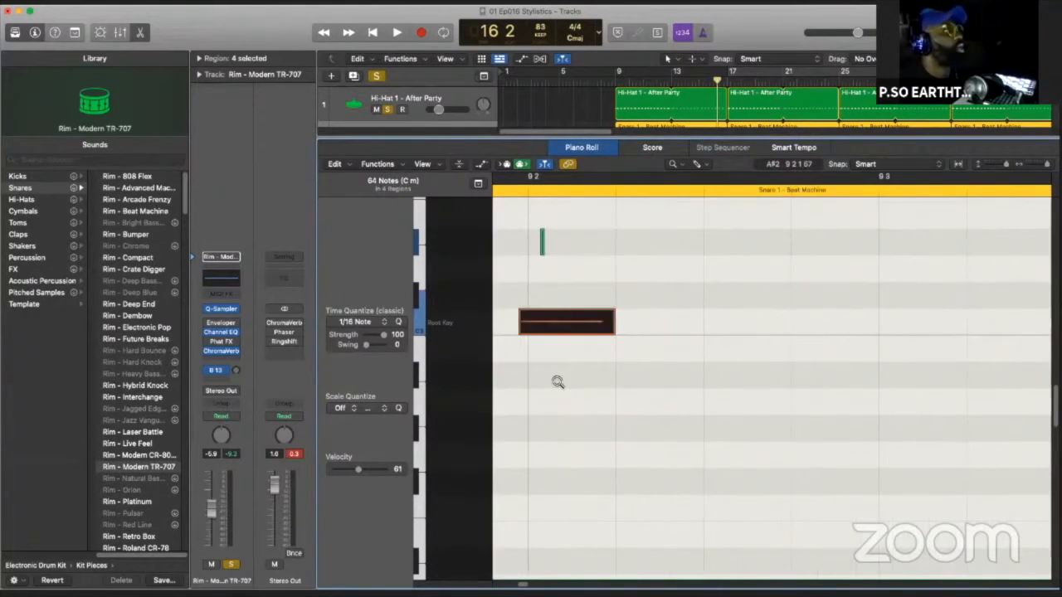
{"action": "scroll", "coordinate": [557, 379], "scroll_direction": "left", "scroll_amount": 3}
{"action": "scroll", "coordinate": [569, 375], "scroll_direction": "left", "scroll_amount": 2}
{"action": "scroll", "coordinate": [571, 372], "scroll_direction": "up", "scroll_amount": 3}
{"action": "scroll", "coordinate": [595, 382], "scroll_direction": "left", "scroll_amount": 3}
{"action": "scroll", "coordinate": [678, 388], "scroll_direction": "right", "scroll_amount": 1}
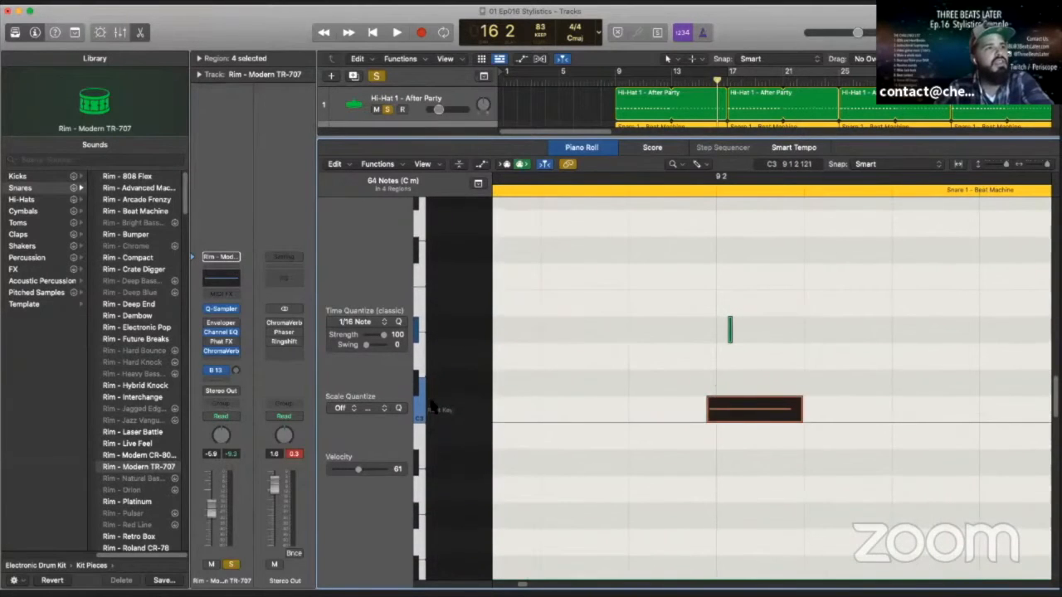
- Audition the two rim pitches, C3 and D#3, finishing with all C3 notes selected
{"action": "left_click", "coordinate": [420, 406]}
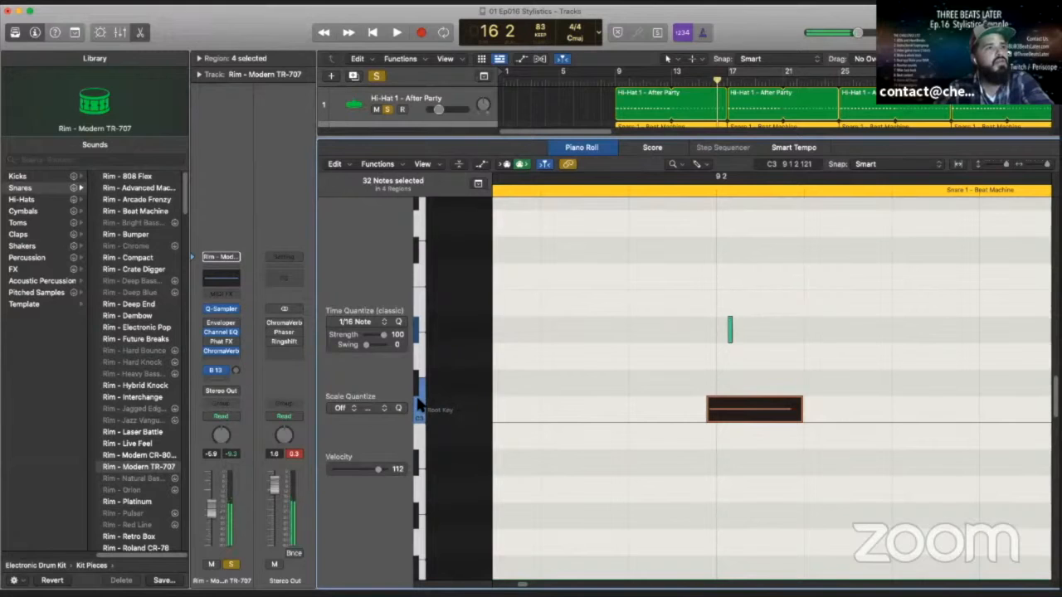
{"action": "left_click", "coordinate": [418, 336]}
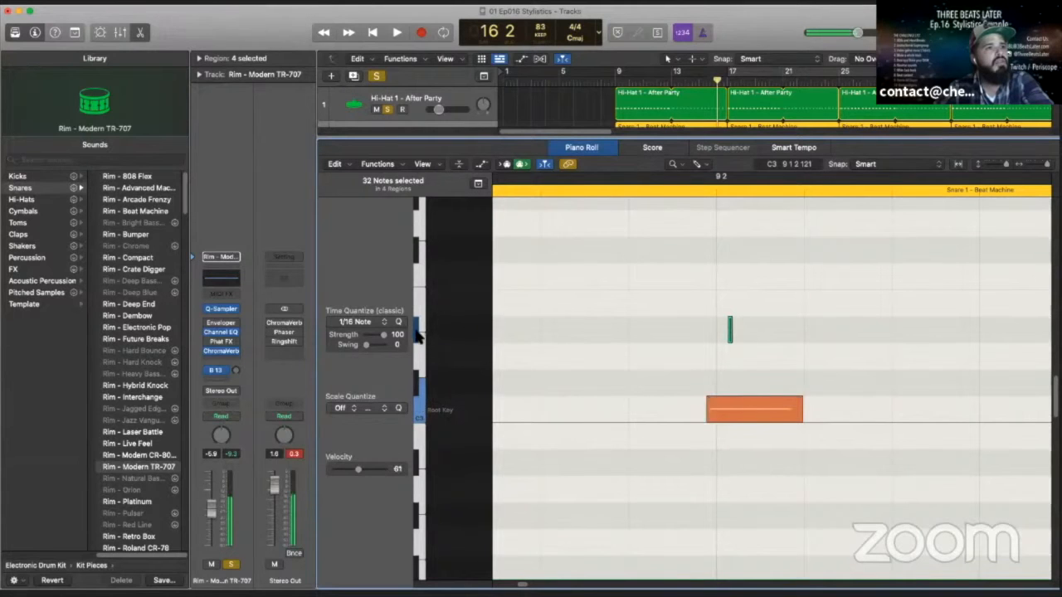
{"action": "left_click", "coordinate": [422, 405]}
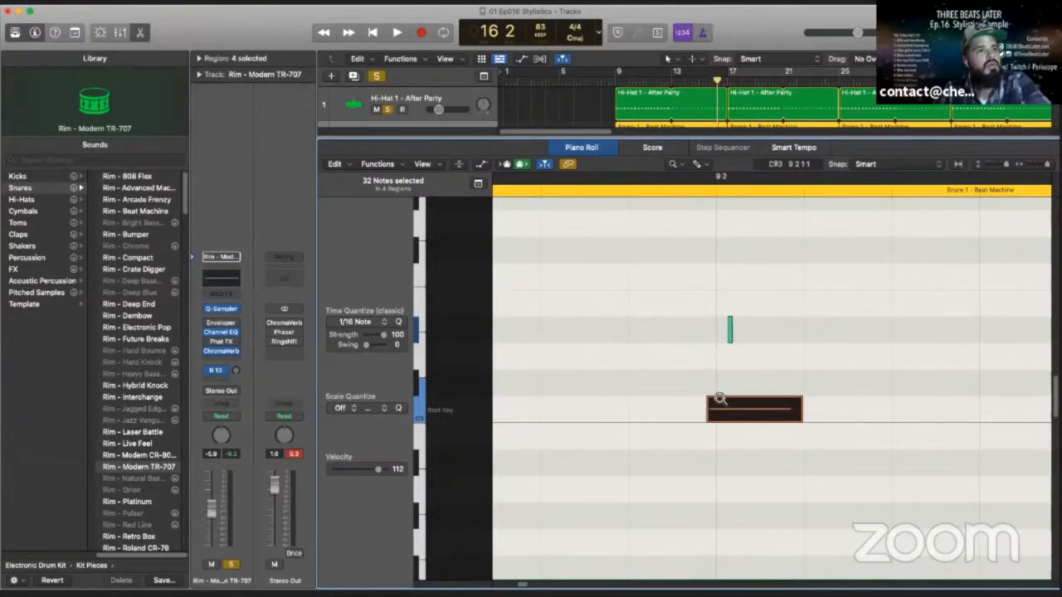
- With the Pointer tool, nudge the selected C3 rim notes slightly later and select the D#3 note above bar 9 beat 2
{"action": "left_click", "coordinate": [680, 165]}
{"action": "left_click", "coordinate": [685, 179]}
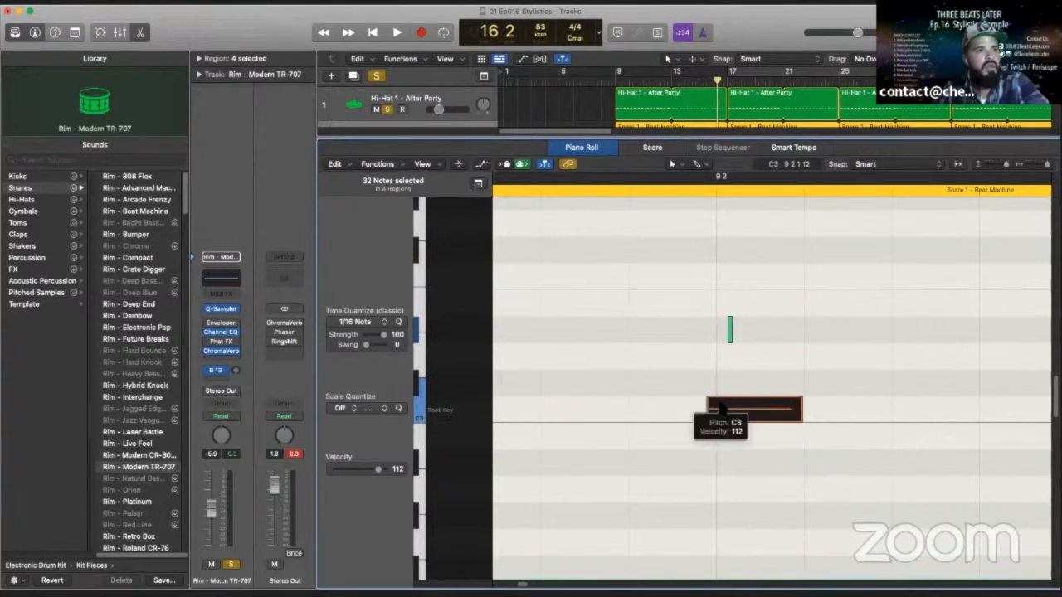
{"action": "left_click_drag", "start_coordinate": [719, 406], "coordinate": [723, 408]}
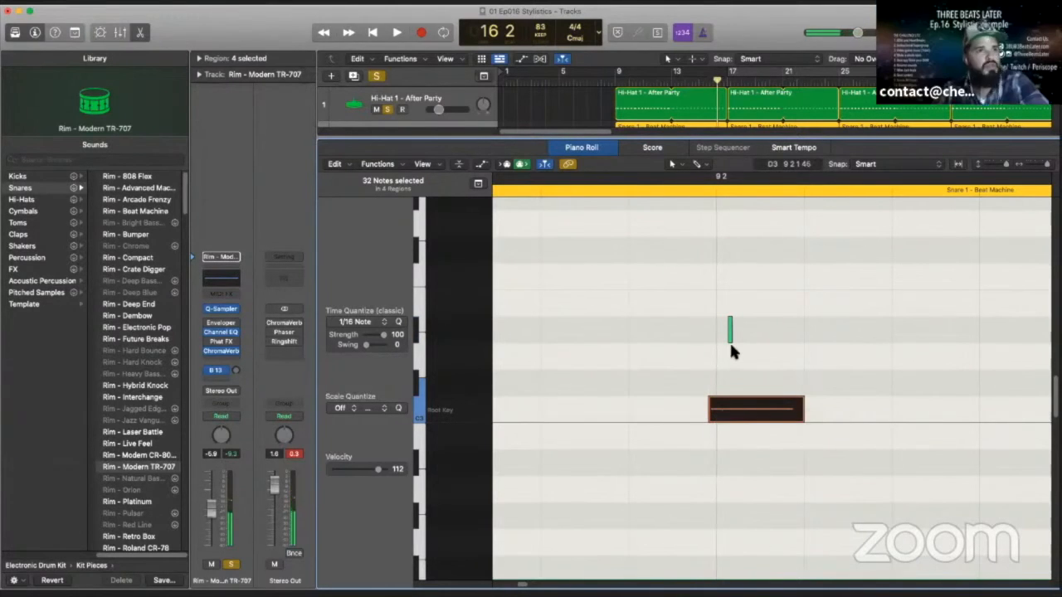
{"action": "left_click_drag", "start_coordinate": [734, 333], "coordinate": [730, 330]}
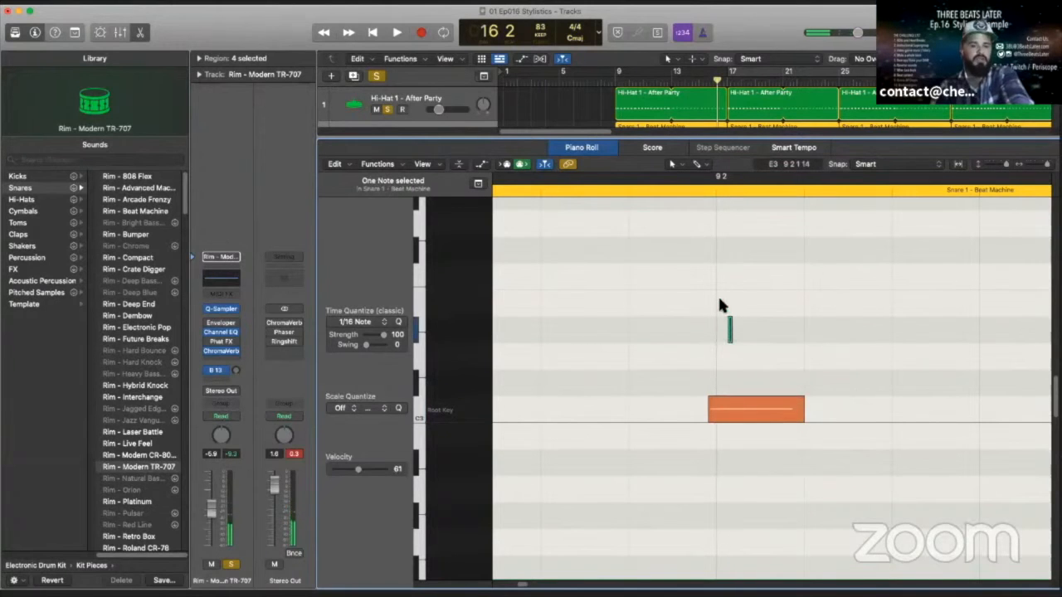
- Play the soloed tracks from bar 16 to around bar 19 and close the Piano Roll
{"action": "scroll", "coordinate": [722, 300], "scroll_direction": "down", "scroll_amount": 10}
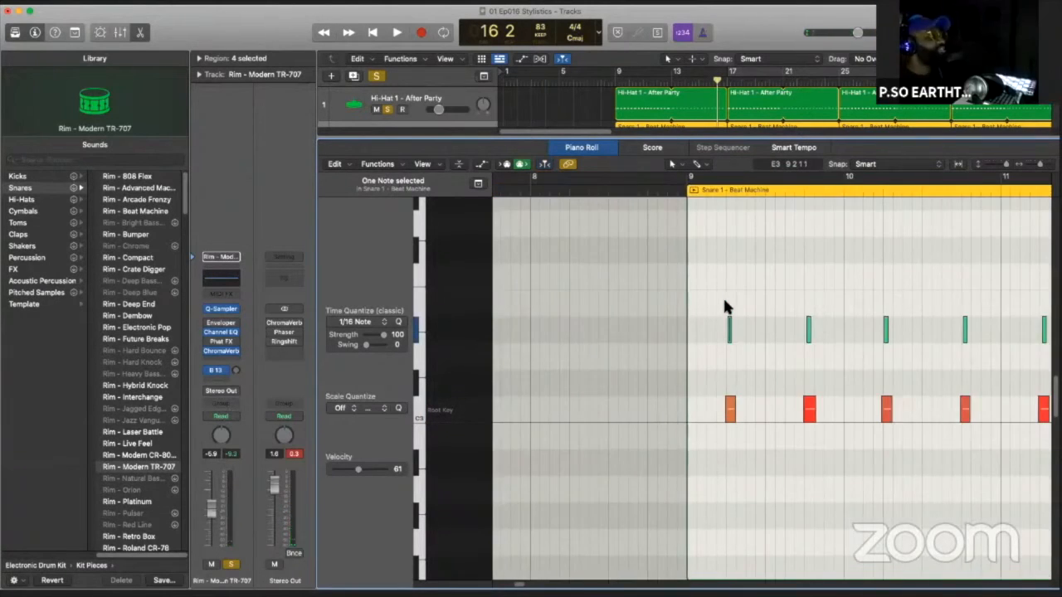
{"action": "key", "text": "space"}
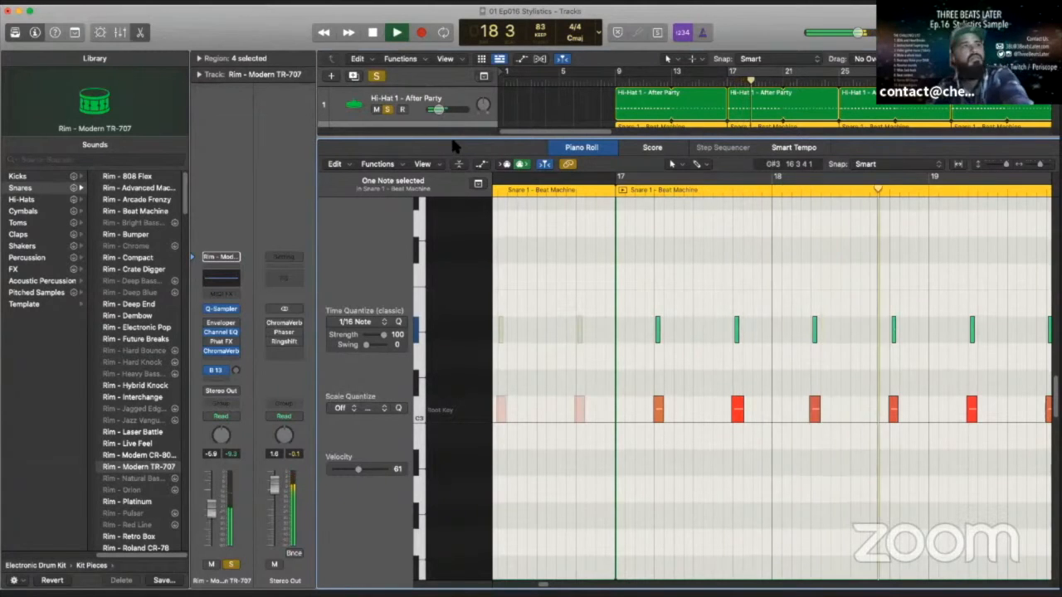
{"action": "key", "text": "e"}
{"action": "left_click", "coordinate": [376, 36]}
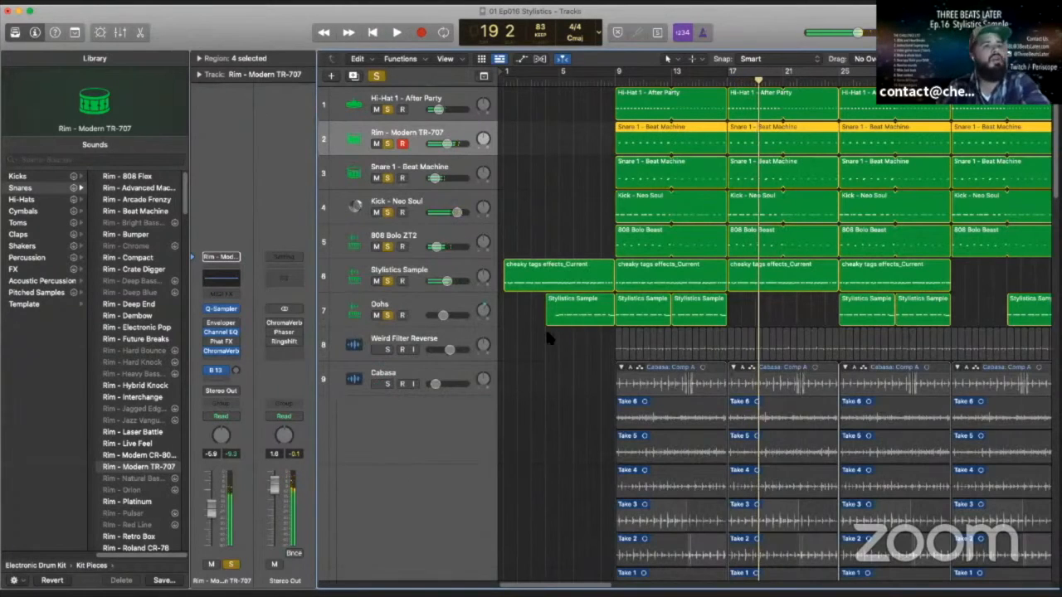
- Solo only the Weird Filter Reverse track and play it from bar 19 to around bar 22
{"action": "scroll", "coordinate": [431, 442], "scroll_direction": "down", "scroll_amount": 5}
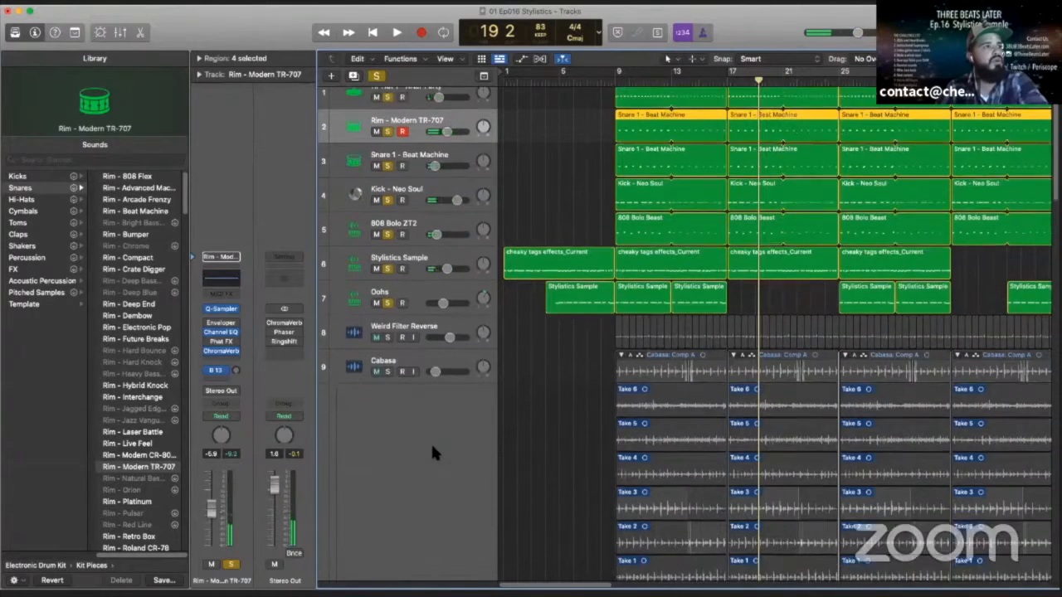
{"action": "scroll", "coordinate": [431, 449], "scroll_direction": "down", "scroll_amount": 12}
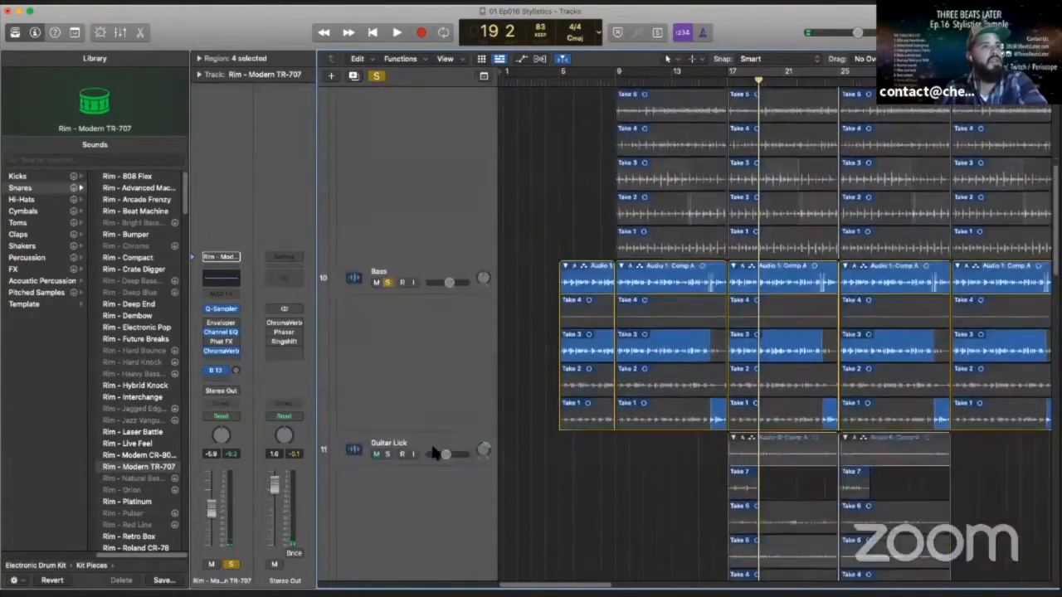
{"action": "scroll", "coordinate": [431, 453], "scroll_direction": "down", "scroll_amount": 10}
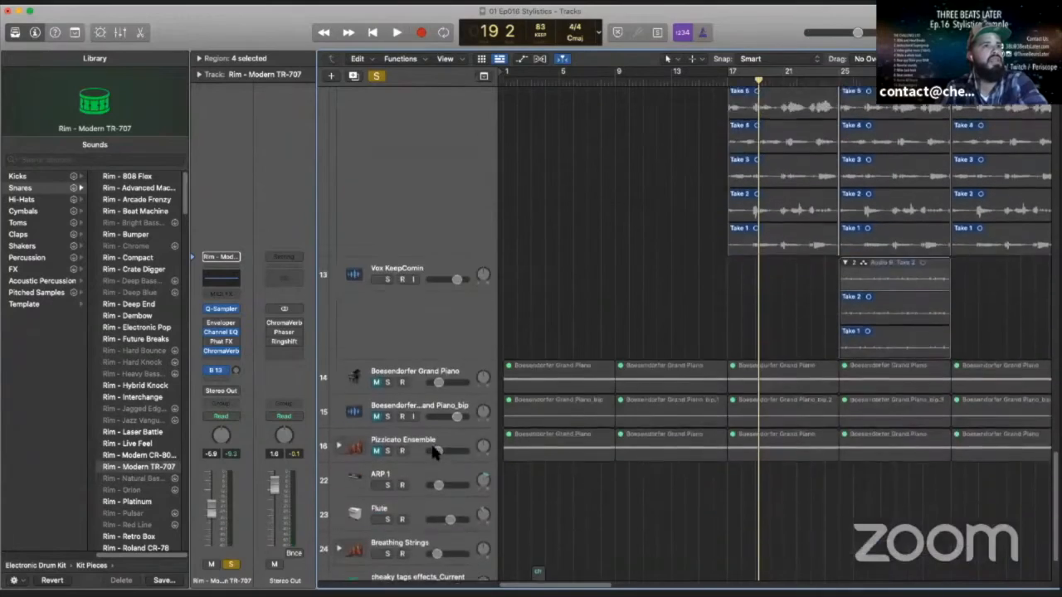
{"action": "scroll", "coordinate": [446, 292], "scroll_direction": "up", "scroll_amount": 20}
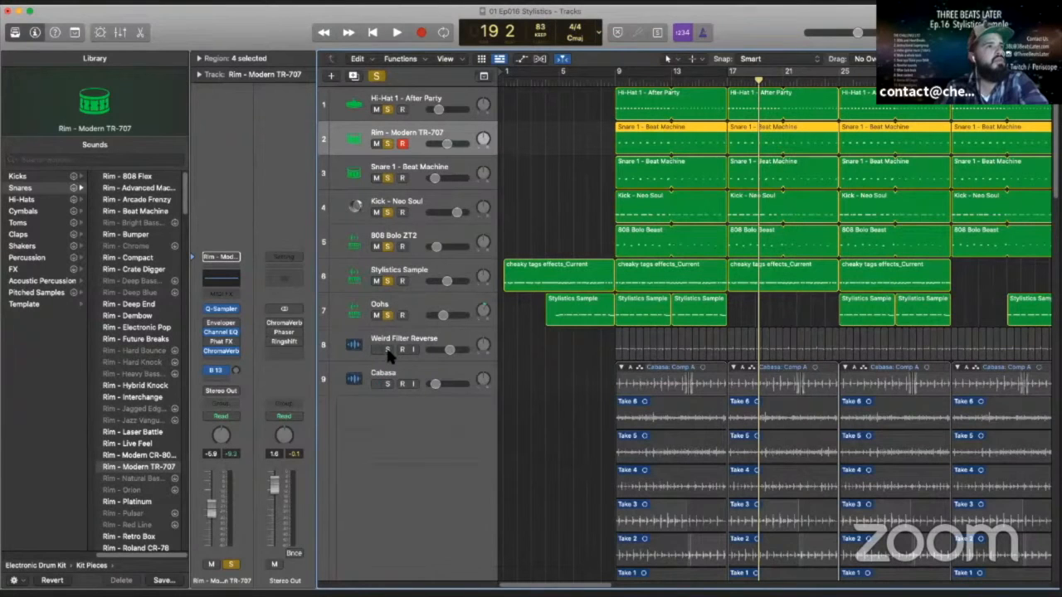
{"action": "left_click_drag", "start_coordinate": [389, 352], "coordinate": [386, 47]}
{"action": "left_click", "coordinate": [396, 30]}
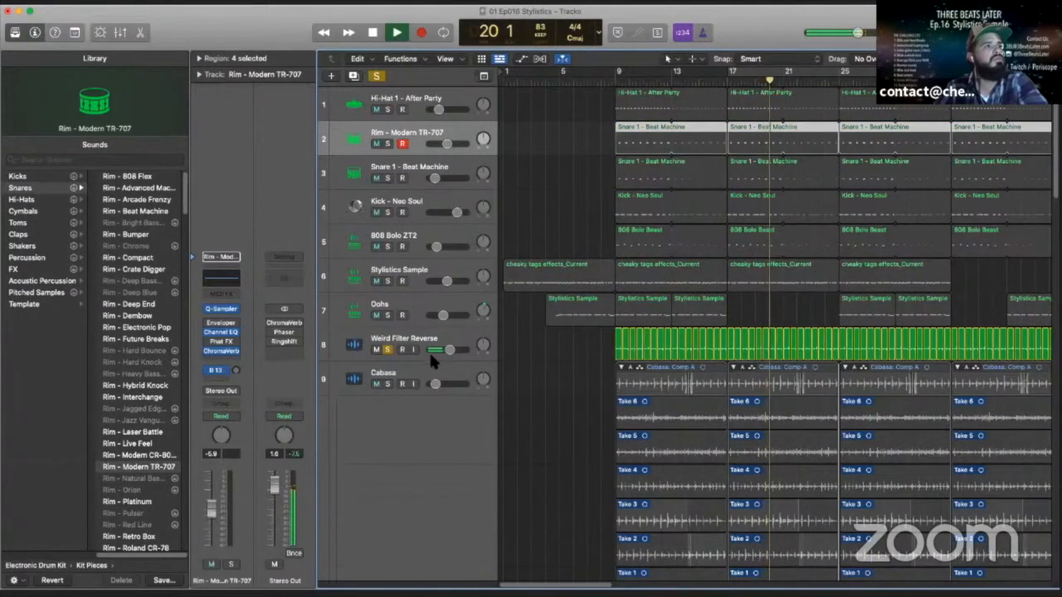
{"action": "scroll", "coordinate": [422, 437], "scroll_direction": "down", "scroll_amount": 5}
{"action": "scroll", "coordinate": [428, 446], "scroll_direction": "down", "scroll_amount": 1}
{"action": "left_click", "coordinate": [387, 318]}
{"action": "scroll", "coordinate": [417, 293], "scroll_direction": "up", "scroll_amount": 6}
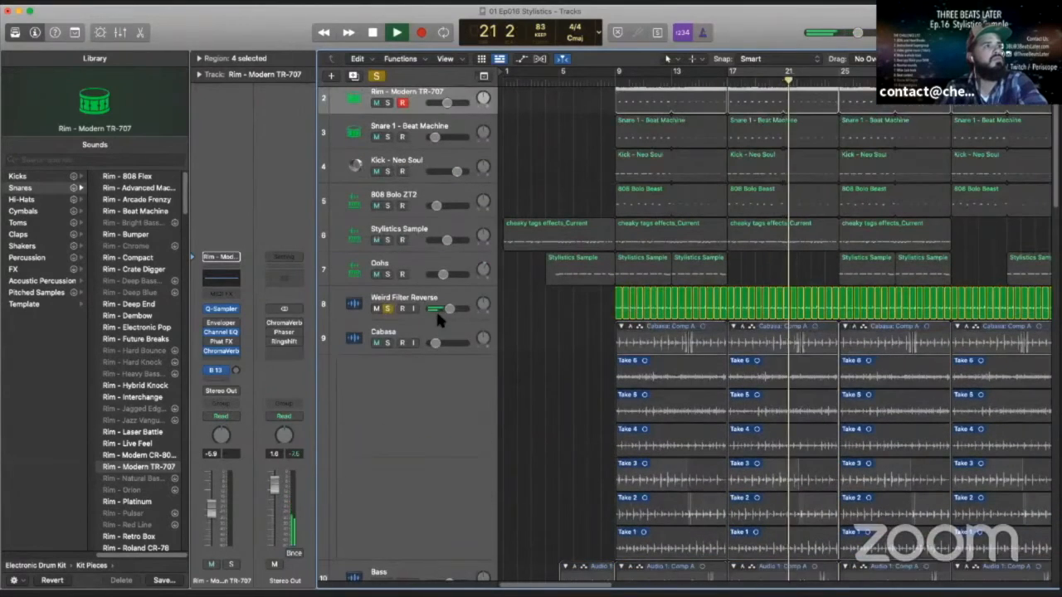
{"action": "left_click", "coordinate": [373, 33]}
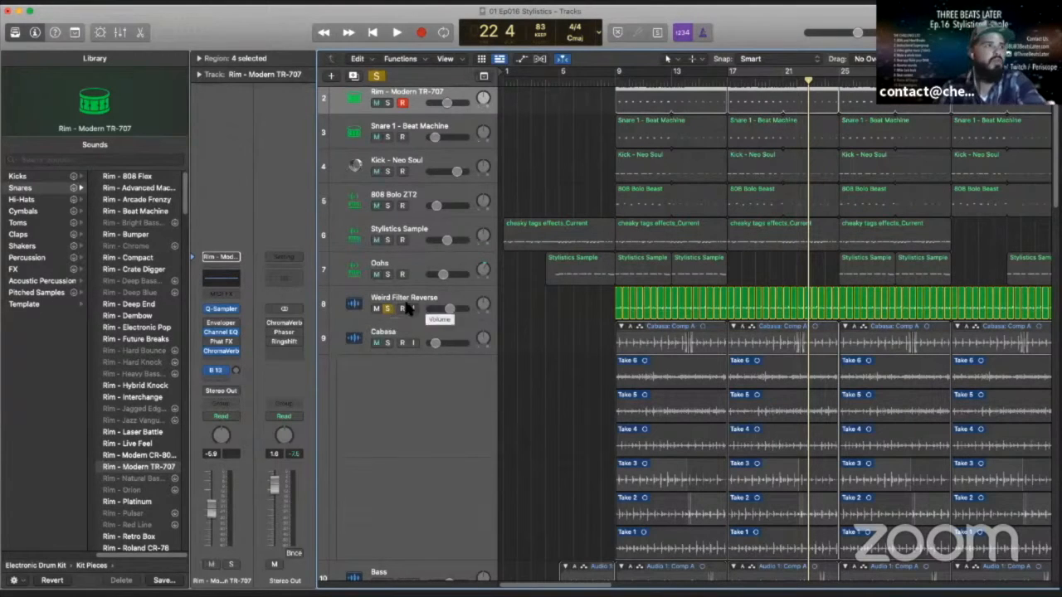
- Clear all solos and raise the Weird Filter Reverse track's volume slightly
{"action": "left_click", "coordinate": [378, 77]}
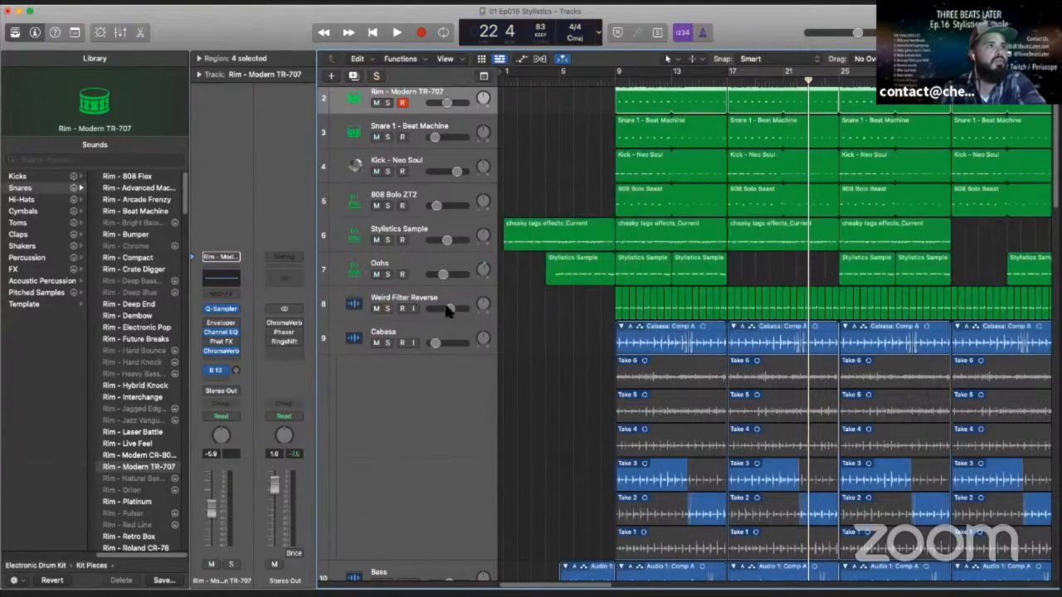
{"action": "left_click", "coordinate": [449, 309]}
{"action": "left_click_drag", "start_coordinate": [452, 309], "coordinate": [453, 309]}
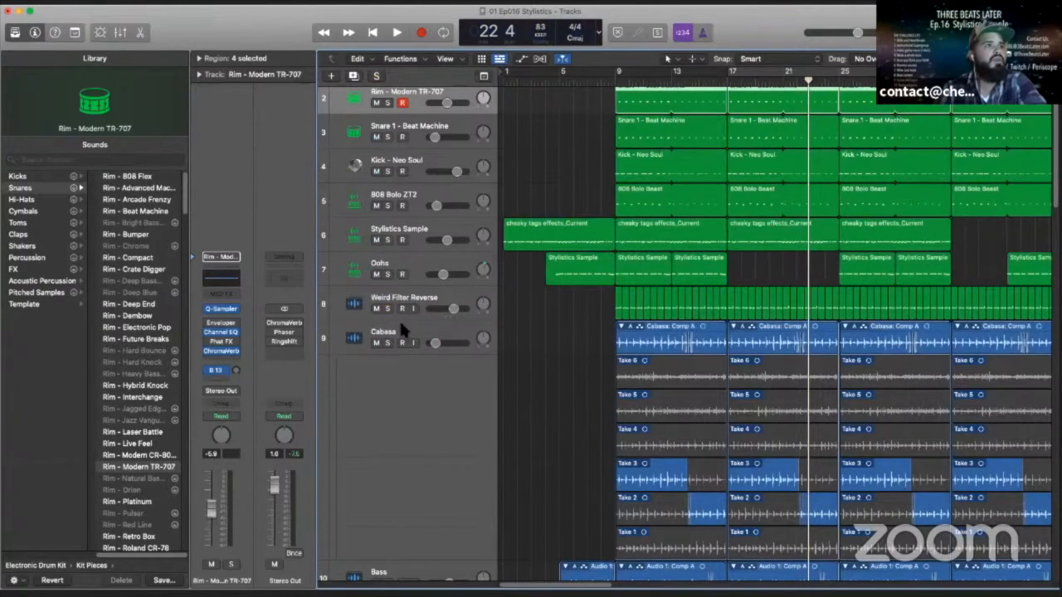
- Solo the Cabasa track and raise its volume slightly while playing from bar 22 to around bar 25
{"action": "scroll", "coordinate": [404, 342], "scroll_direction": "down", "scroll_amount": 3}
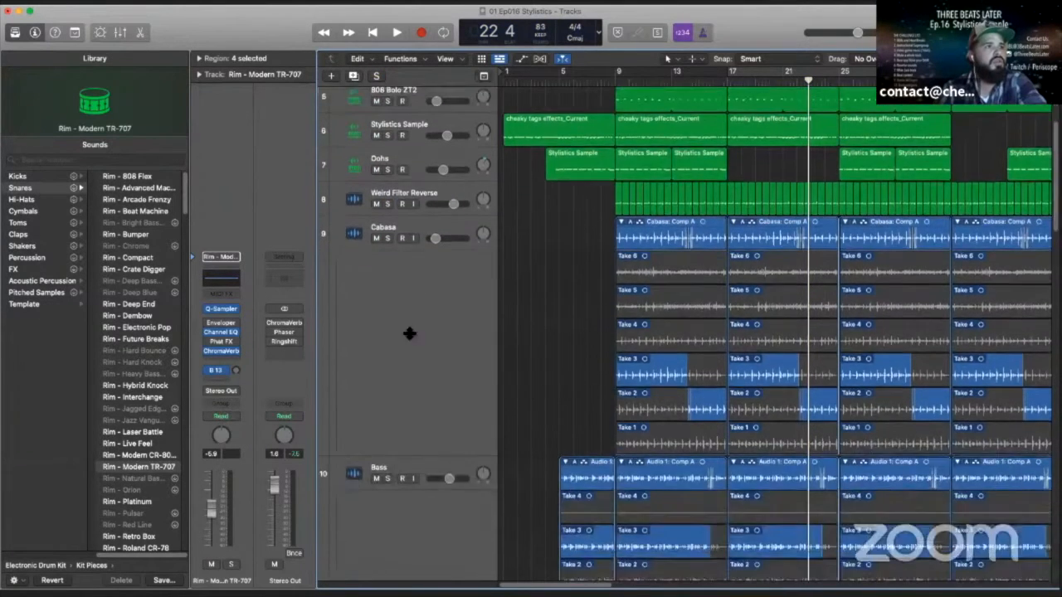
{"action": "left_click", "coordinate": [388, 238]}
{"action": "left_click", "coordinate": [397, 32]}
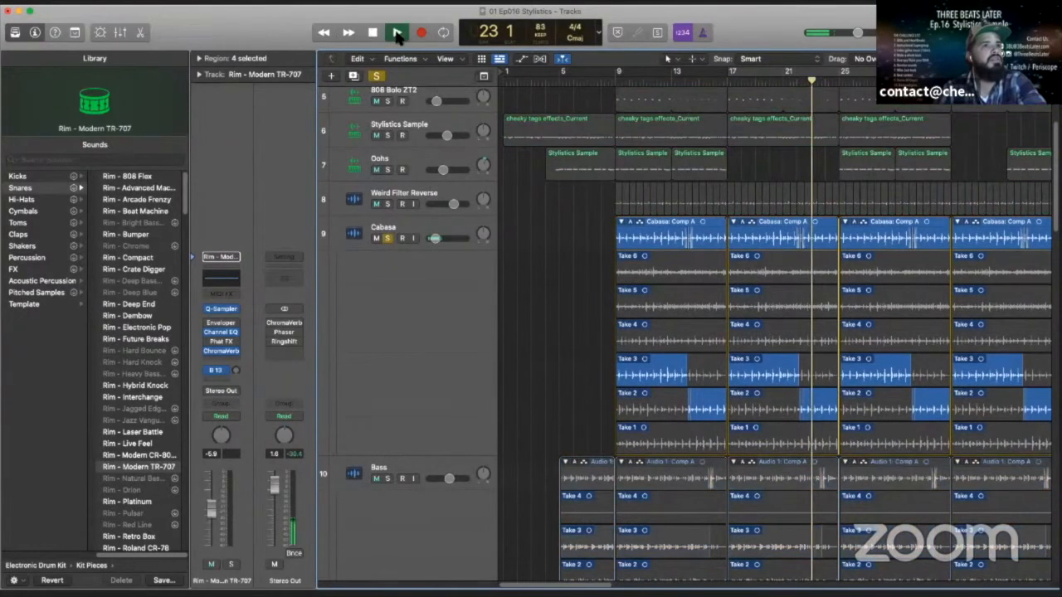
{"action": "left_click_drag", "start_coordinate": [442, 238], "coordinate": [448, 240]}
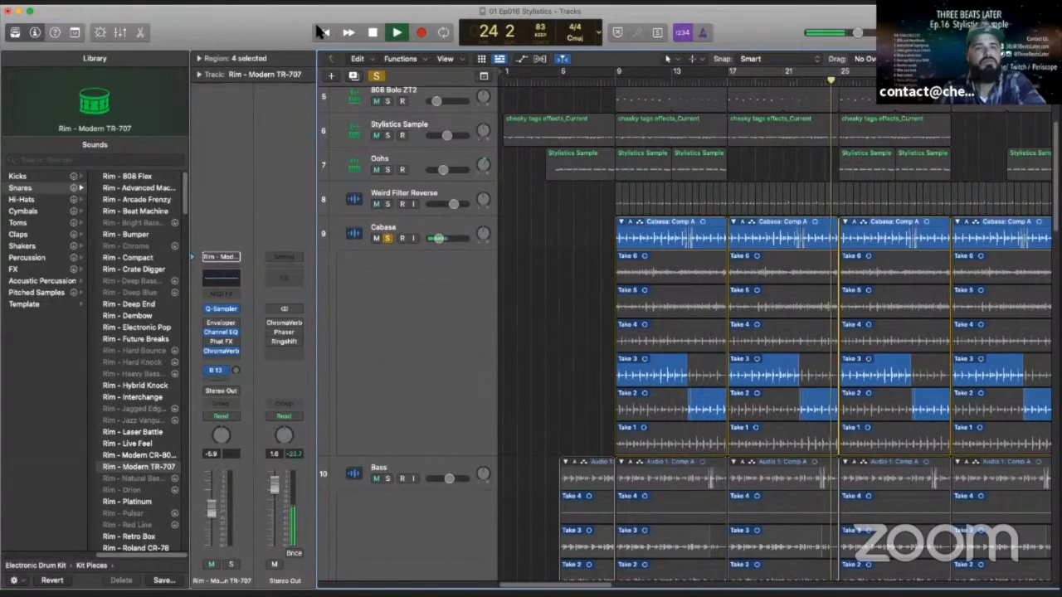
{"action": "left_click", "coordinate": [373, 32]}
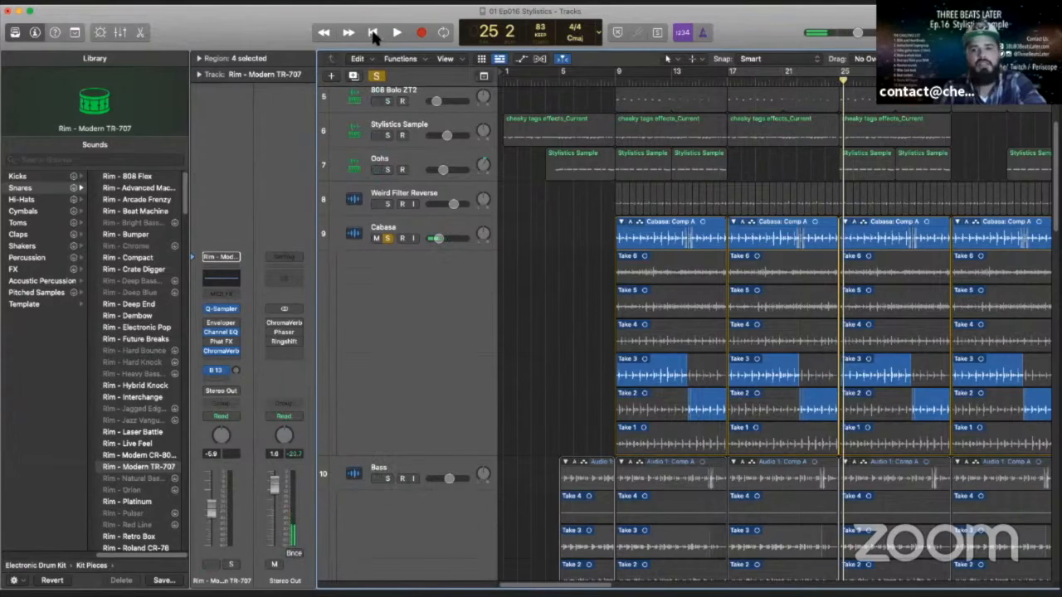
- Solo the Guitar Lick track and play it from bar 25 to around bar 27
{"action": "scroll", "coordinate": [399, 309], "scroll_direction": "down", "scroll_amount": 5}
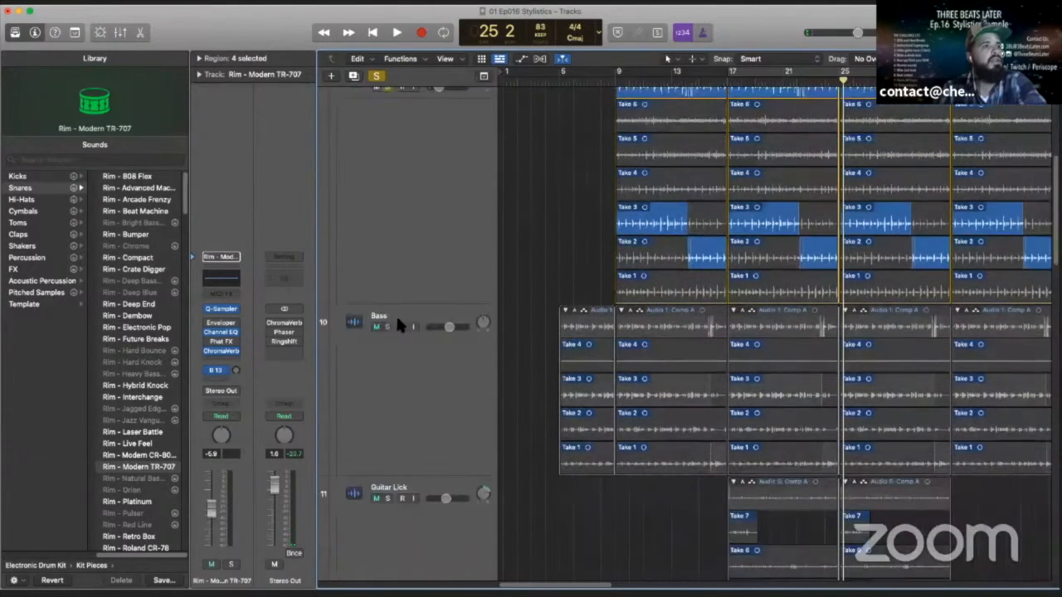
{"action": "scroll", "coordinate": [399, 317], "scroll_direction": "down", "scroll_amount": 9}
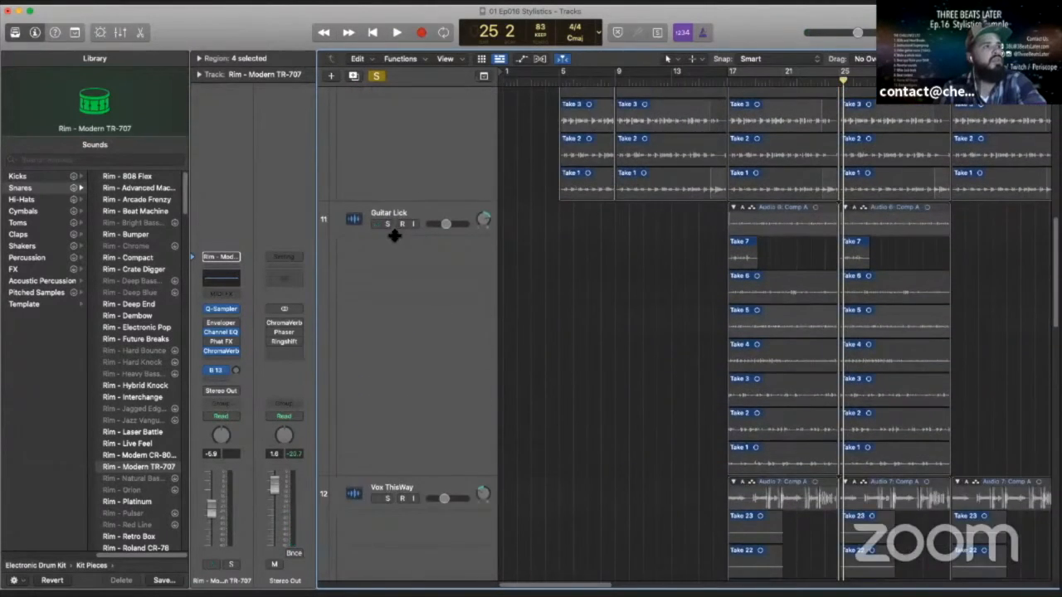
{"action": "left_click", "coordinate": [387, 224]}
{"action": "left_click_drag", "start_coordinate": [843, 82], "coordinate": [841, 82]}
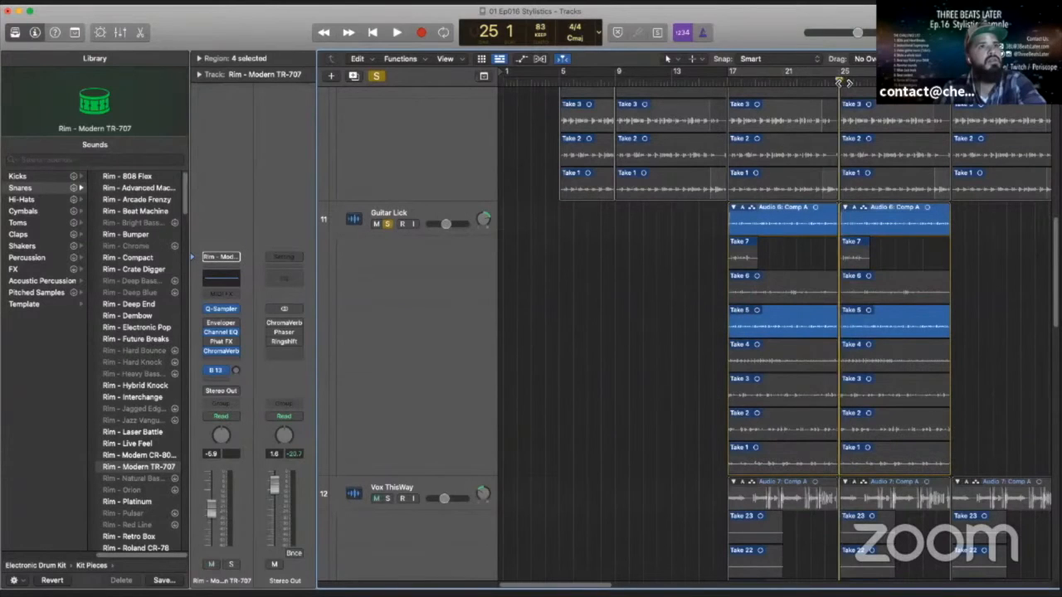
{"action": "key", "text": "space"}
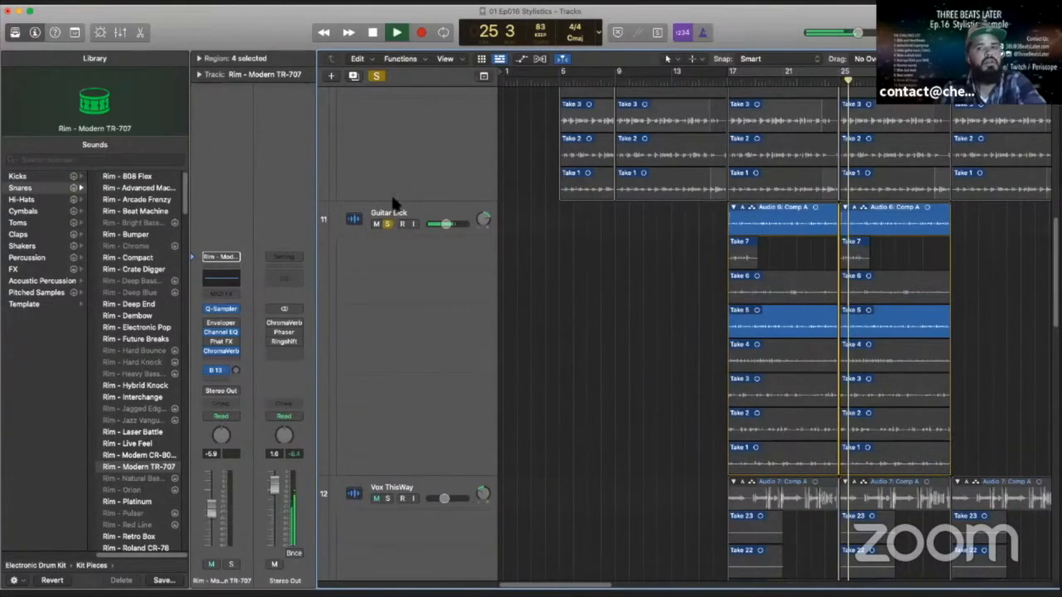
{"action": "scroll", "coordinate": [414, 369], "scroll_direction": "down", "scroll_amount": 7}
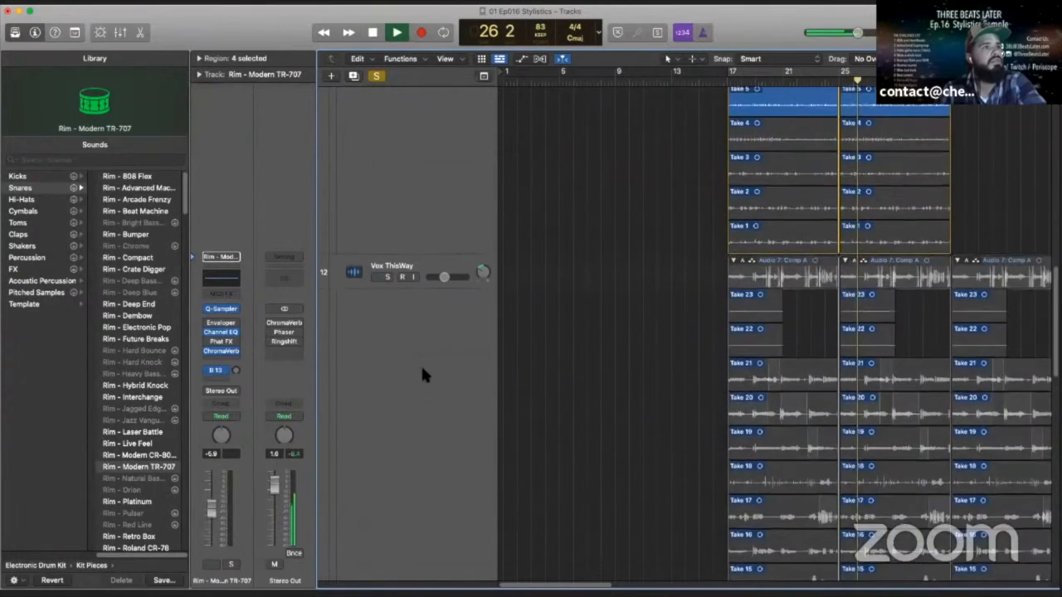
{"action": "scroll", "coordinate": [419, 365], "scroll_direction": "down", "scroll_amount": 3}
{"action": "key", "text": "space"}
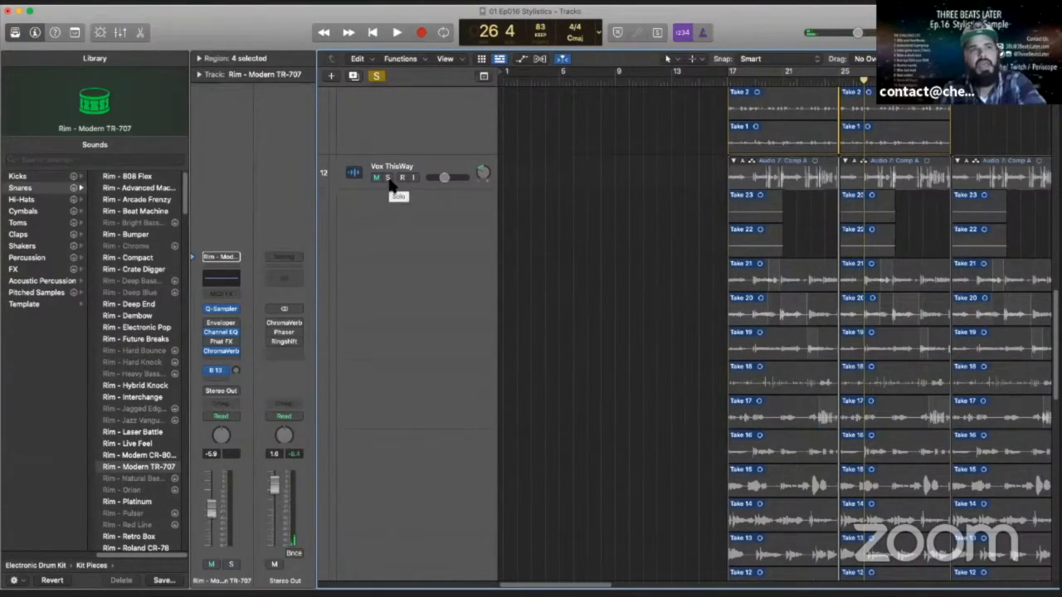
- Solo the Vox ThisWay track and play on from around bar 27 to around bar 32
{"action": "left_click", "coordinate": [386, 179]}
{"action": "key", "text": "space"}
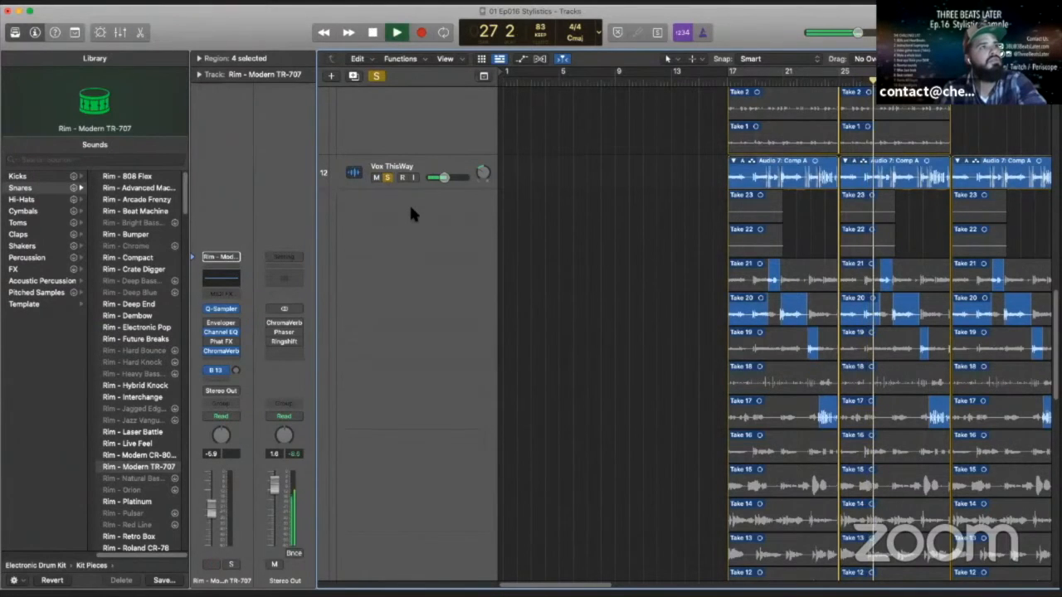
{"action": "scroll", "coordinate": [403, 225], "scroll_direction": "down", "scroll_amount": 3}
{"action": "scroll", "coordinate": [402, 226], "scroll_direction": "down", "scroll_amount": 10}
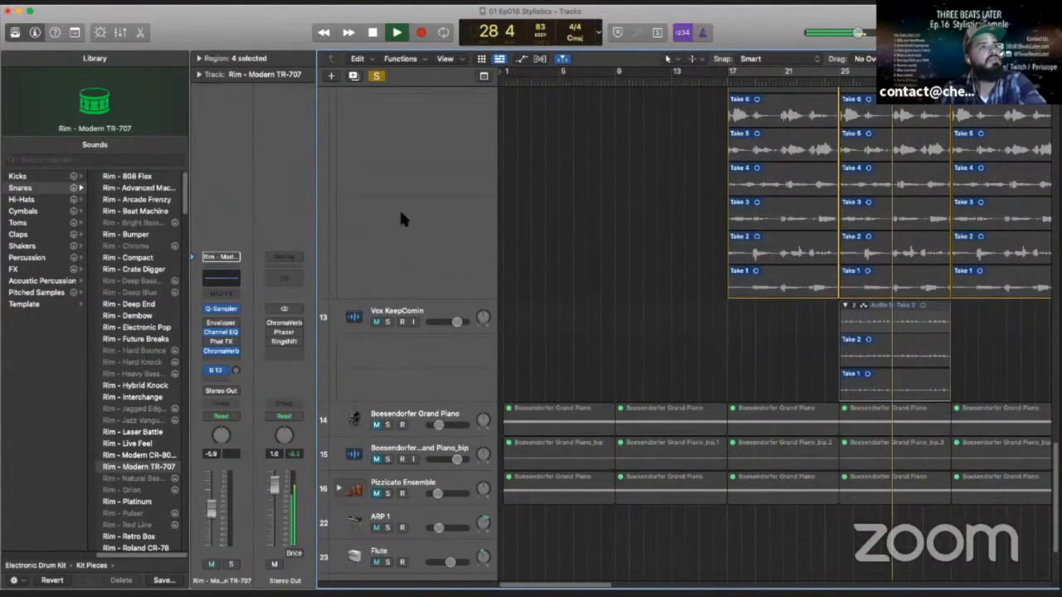
{"action": "scroll", "coordinate": [381, 187], "scroll_direction": "down", "scroll_amount": 1}
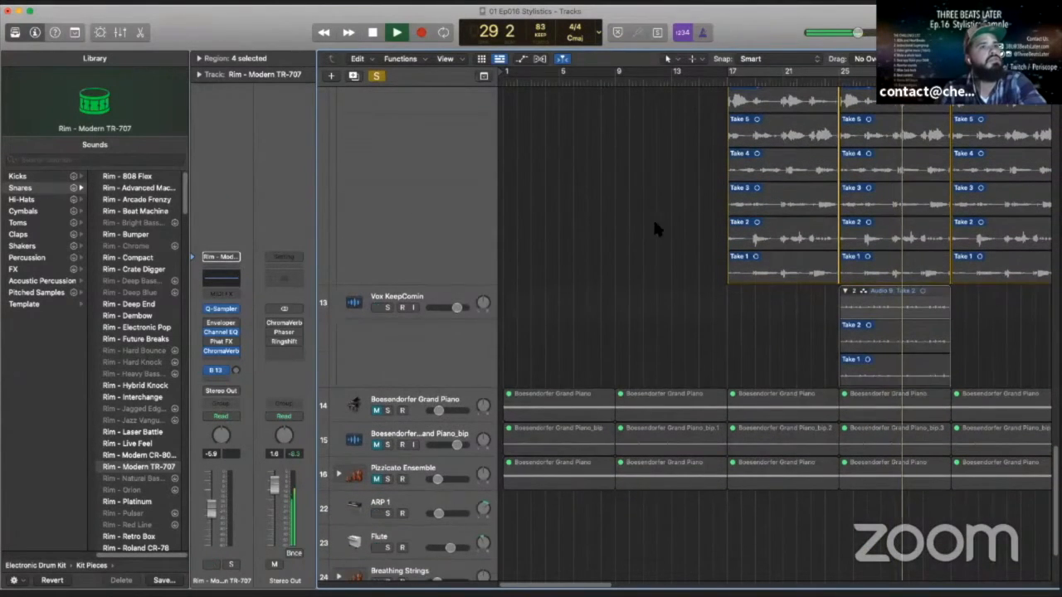
{"action": "left_click", "coordinate": [373, 33]}
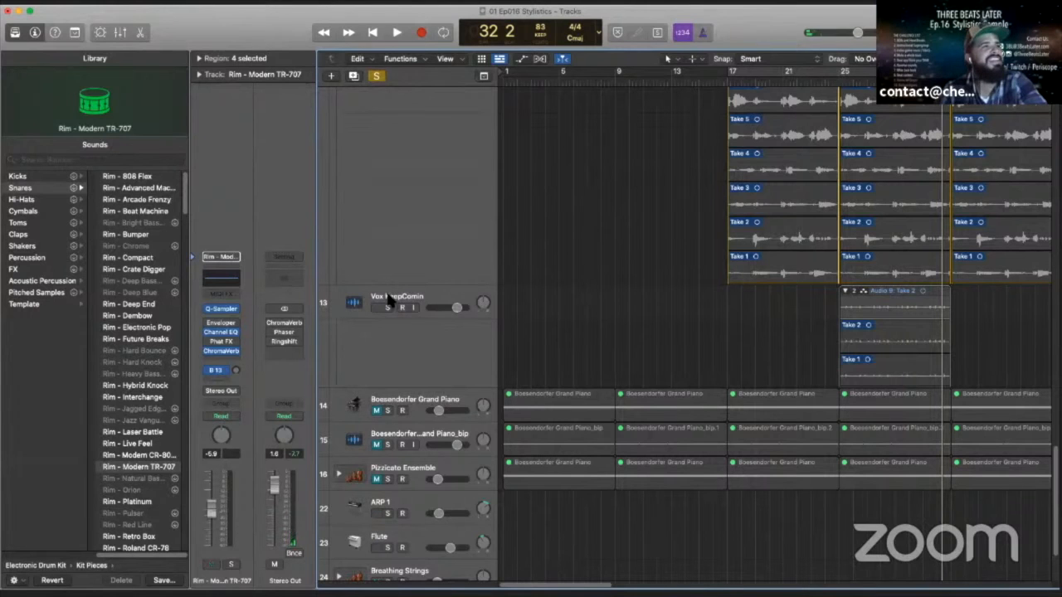
- Solo the Vox KeepComin track, play from bar 25 to around bar 29, and take Vox ThisWay out of solo
{"action": "left_click", "coordinate": [839, 83]}
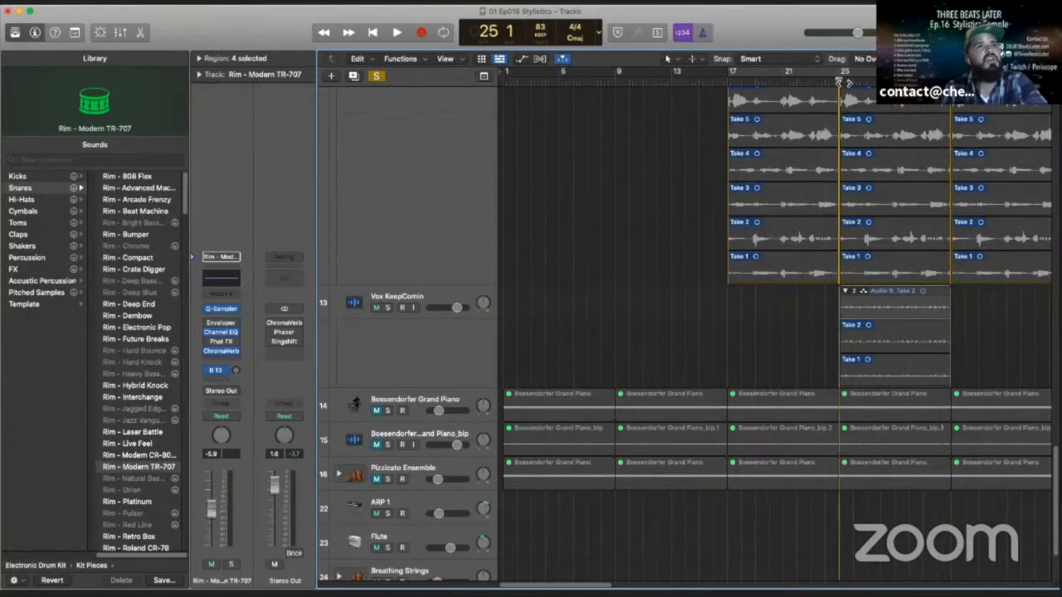
{"action": "left_click", "coordinate": [387, 308]}
{"action": "left_click", "coordinate": [397, 33]}
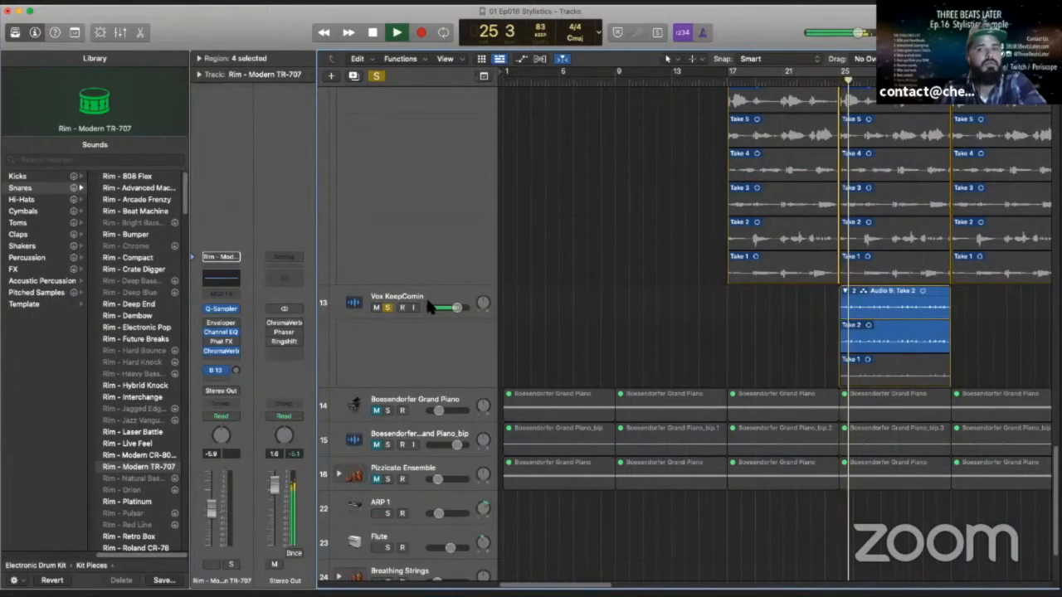
{"action": "scroll", "coordinate": [397, 257], "scroll_direction": "up", "scroll_amount": 10}
{"action": "scroll", "coordinate": [401, 252], "scroll_direction": "up", "scroll_amount": 10}
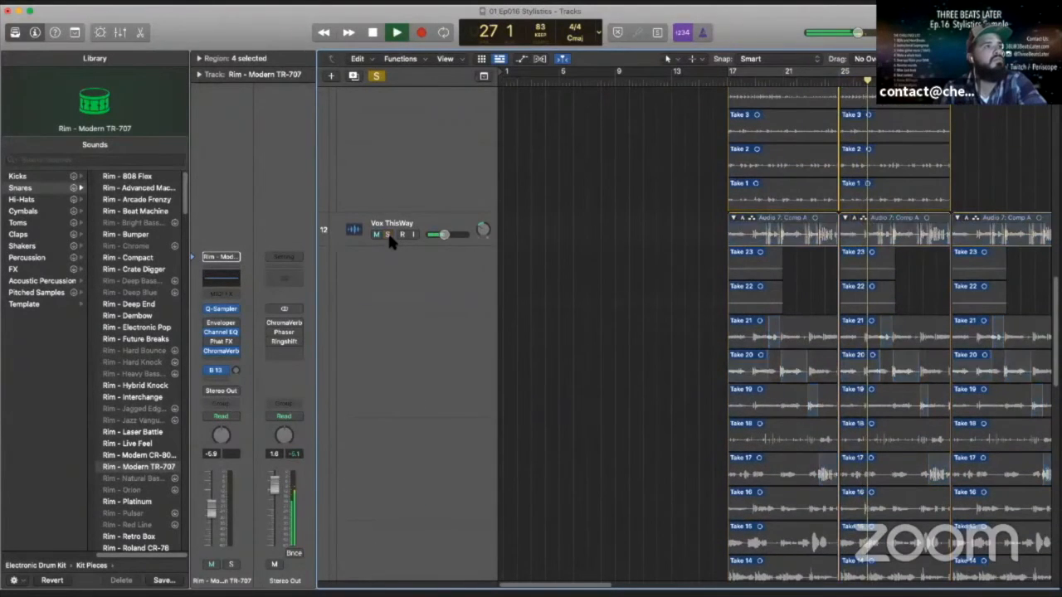
{"action": "scroll", "coordinate": [419, 354], "scroll_direction": "down", "scroll_amount": 10}
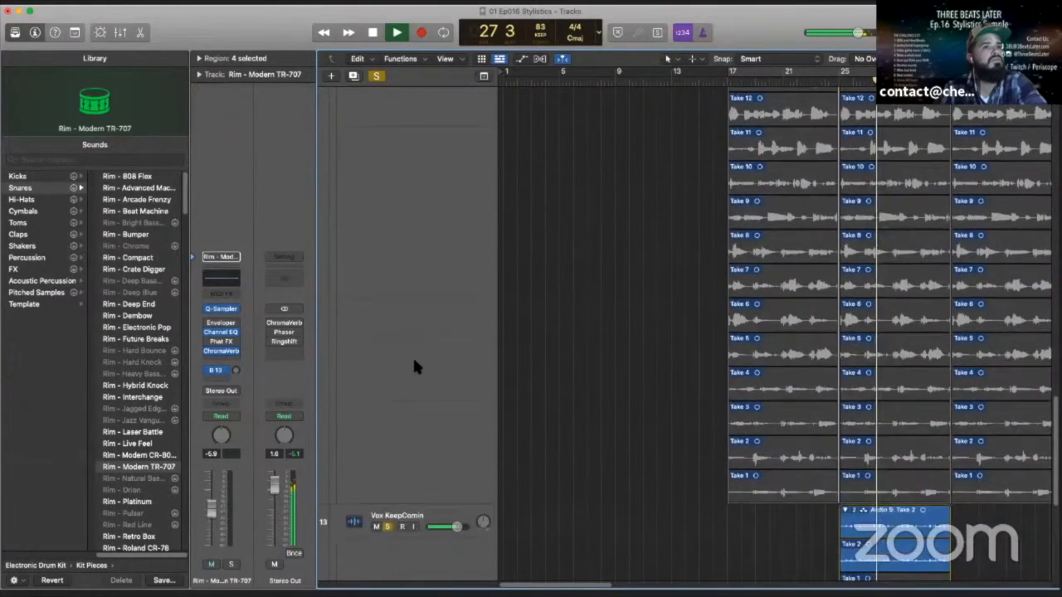
{"action": "scroll", "coordinate": [413, 365], "scroll_direction": "down", "scroll_amount": 8}
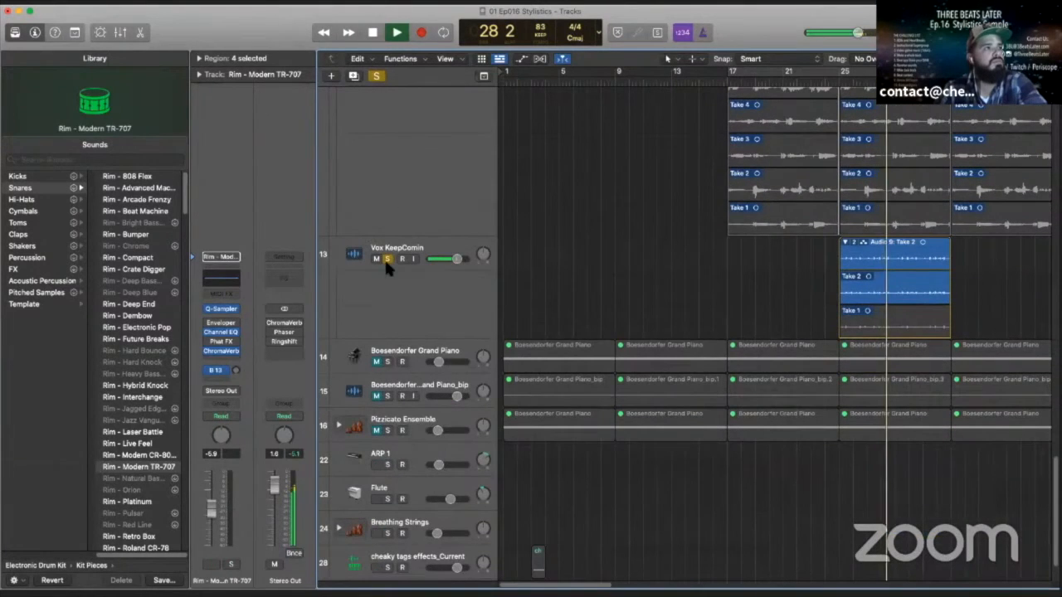
{"action": "left_click", "coordinate": [375, 31]}
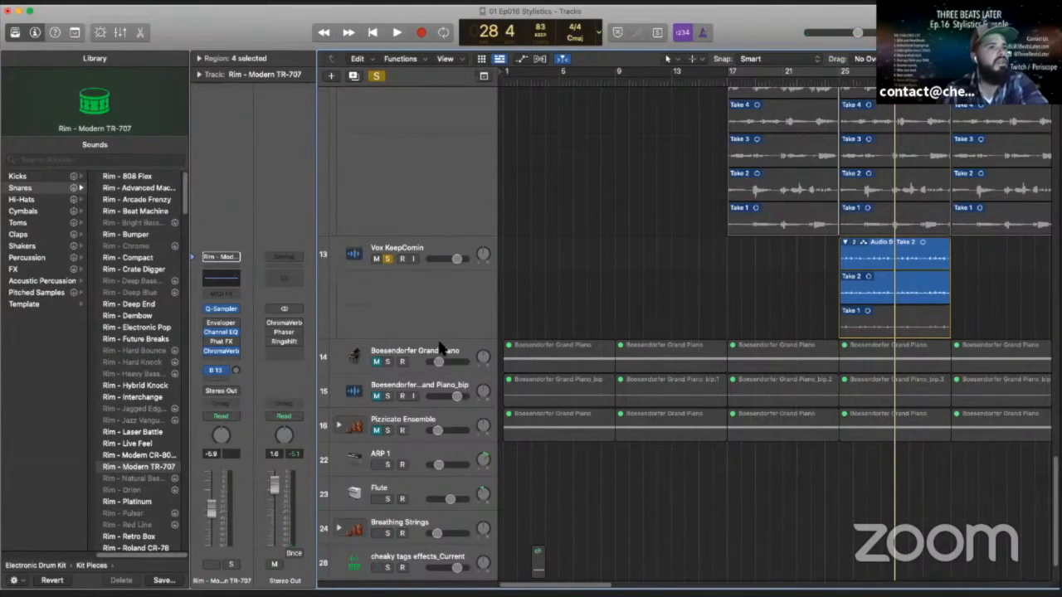
- Clear the solo on all tracks and return to the drum tracks at the start of the track list
{"action": "scroll", "coordinate": [440, 348], "scroll_direction": "down", "scroll_amount": 1}
{"action": "scroll", "coordinate": [437, 368], "scroll_direction": "up", "scroll_amount": 10}
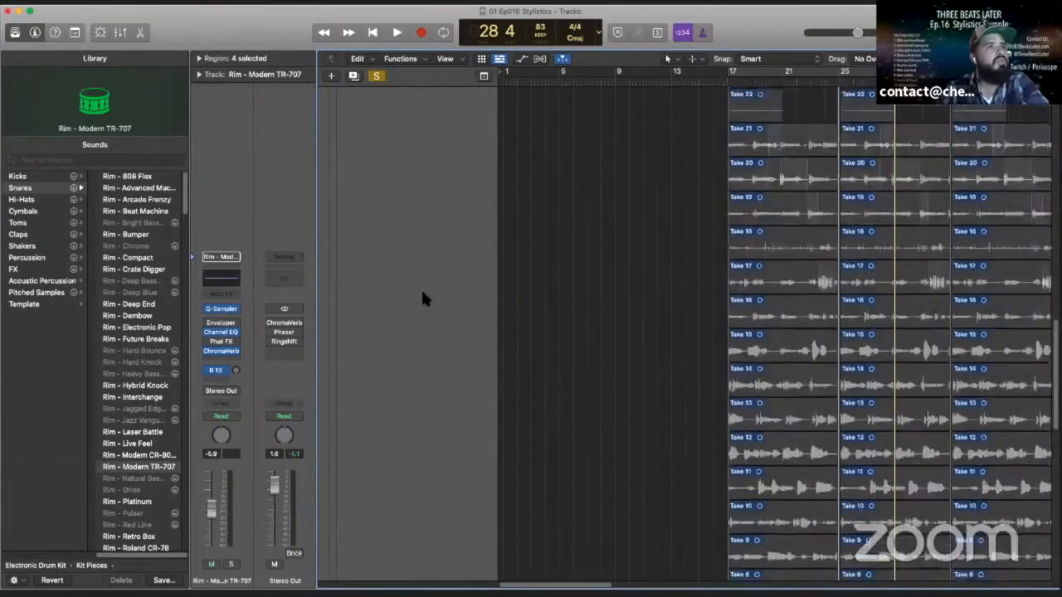
{"action": "left_click", "coordinate": [375, 75]}
{"action": "scroll", "coordinate": [861, 274], "scroll_direction": "up", "scroll_amount": 8}
{"action": "scroll", "coordinate": [860, 274], "scroll_direction": "up", "scroll_amount": 5}
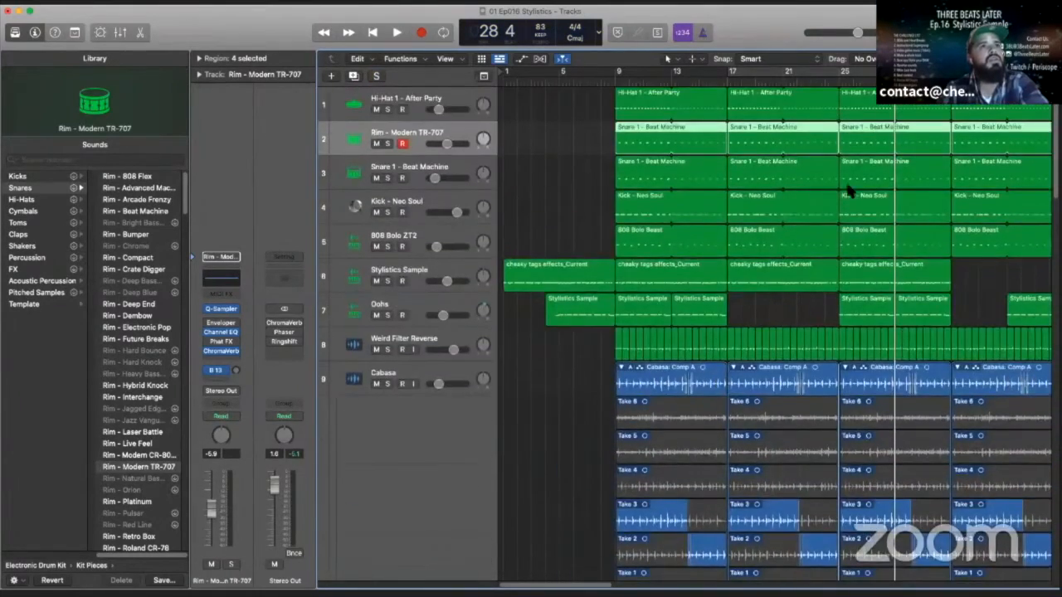
- Solo the Hi-Hat 1 - After Party track and play it from bar 25 to around bar 27
{"action": "left_click", "coordinate": [839, 83]}
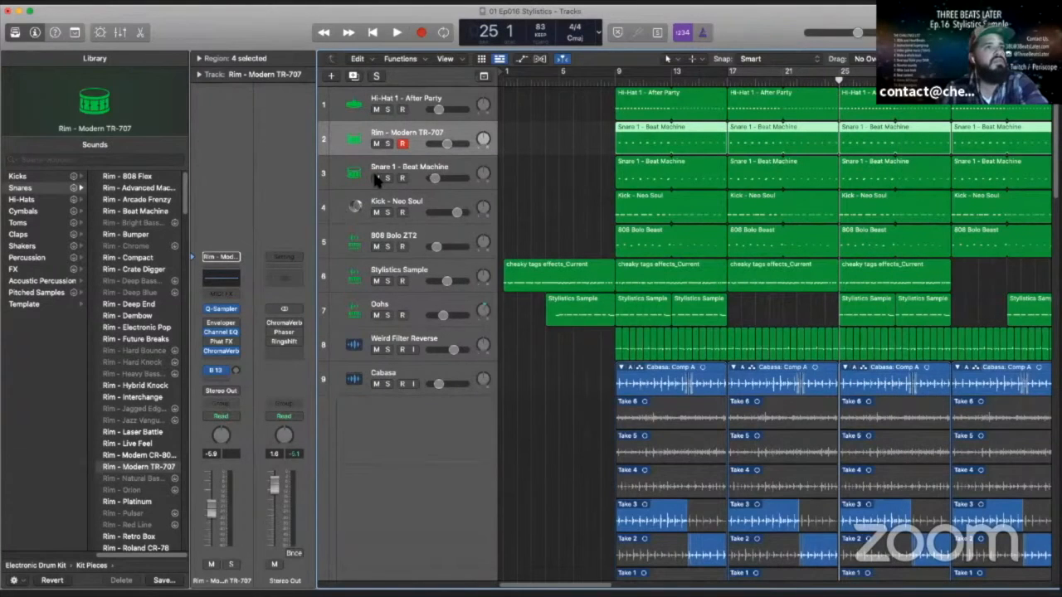
{"action": "left_click", "coordinate": [414, 99]}
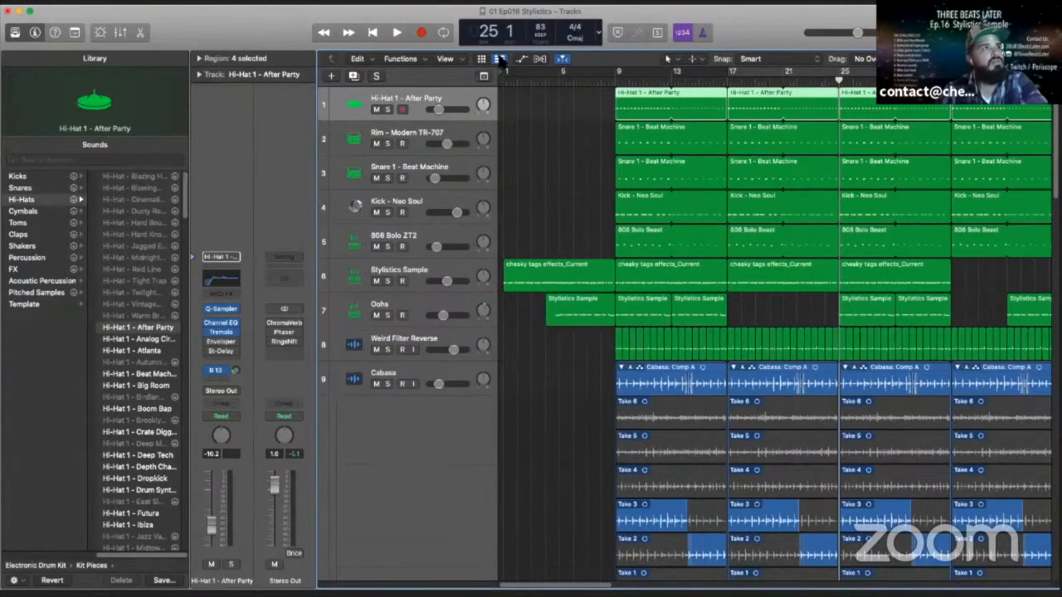
{"action": "left_click", "coordinate": [387, 109]}
{"action": "left_click", "coordinate": [397, 32]}
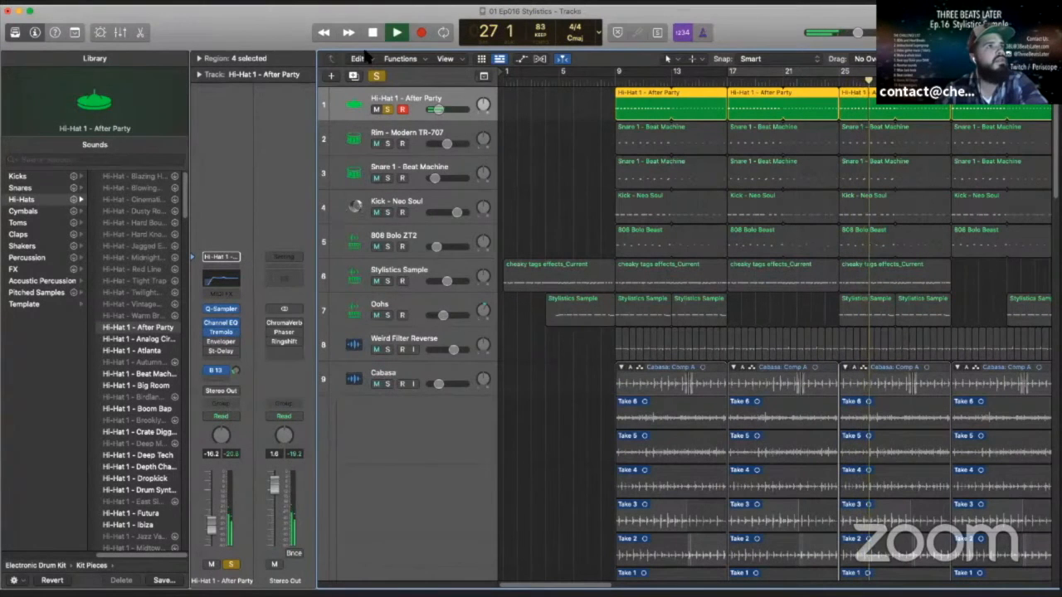
{"action": "left_click", "coordinate": [375, 36]}
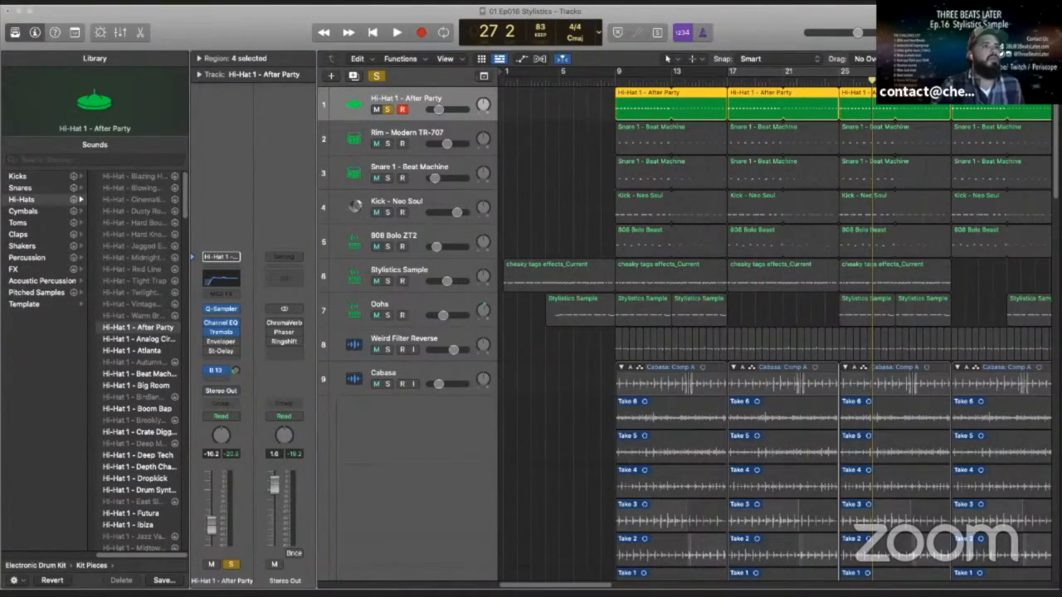
- Bring up the hi-hat's Tremolo plug-in and compare playback with it bypassed and enabled from bar 27 to around bar 30
{"action": "left_click_drag", "start_coordinate": [947, 86], "coordinate": [484, 163]}
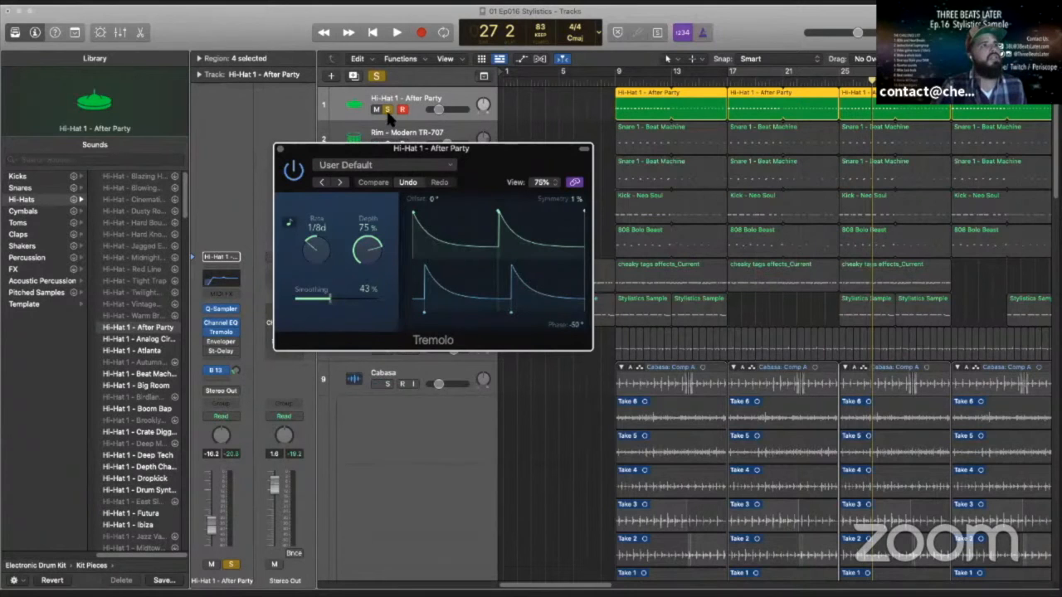
{"action": "left_click_drag", "start_coordinate": [386, 147], "coordinate": [245, 116]}
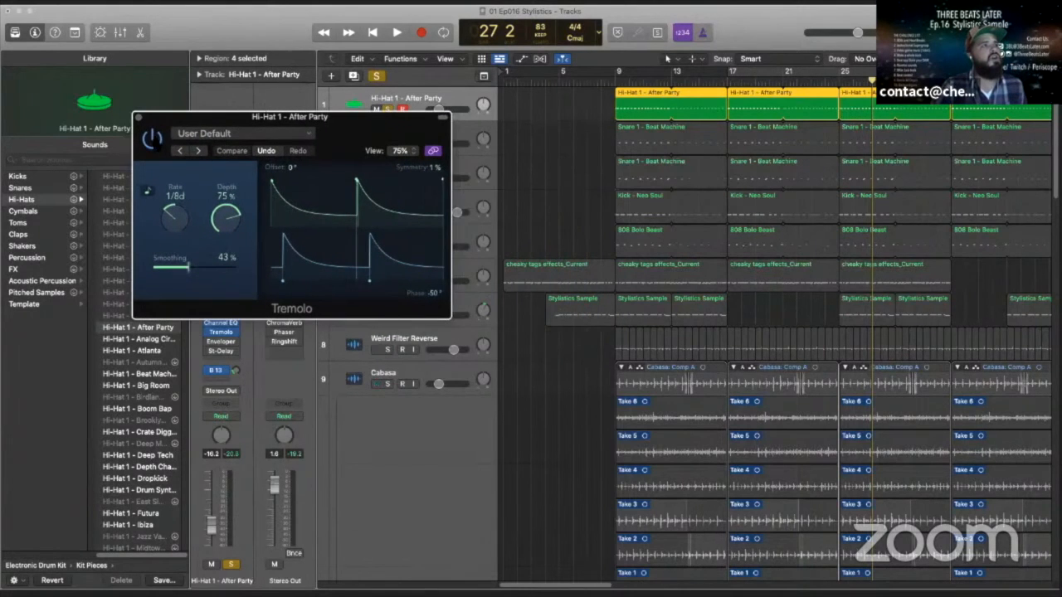
{"action": "left_click", "coordinate": [397, 33]}
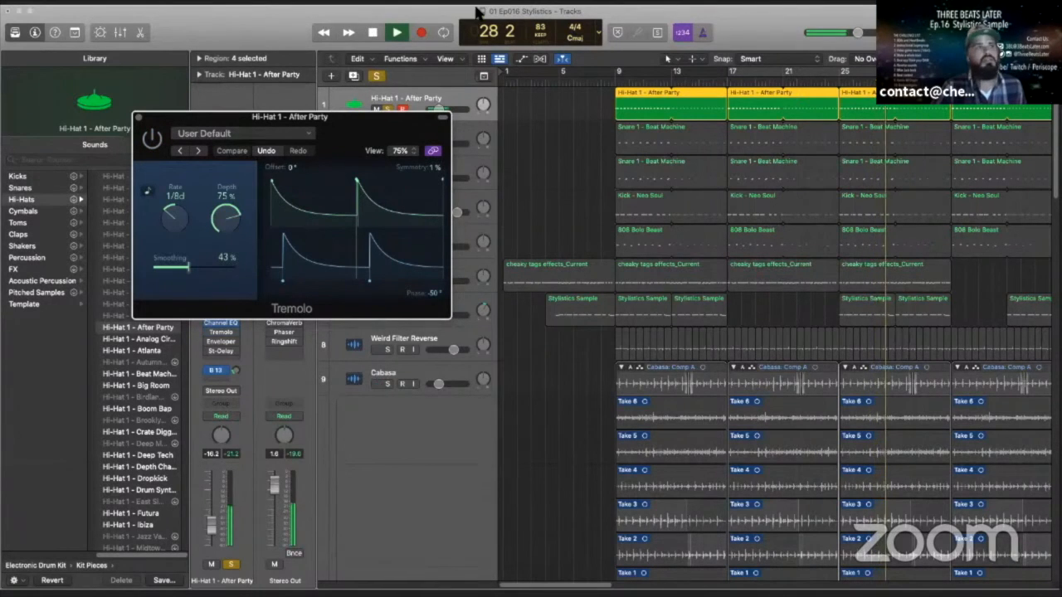
{"action": "left_click", "coordinate": [373, 33]}
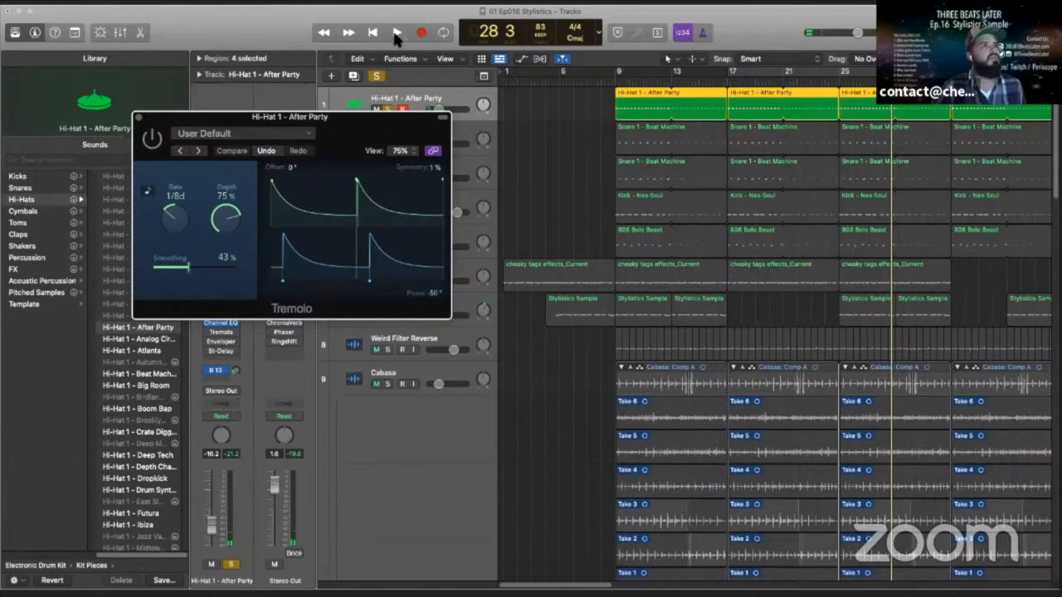
{"action": "left_click", "coordinate": [396, 33]}
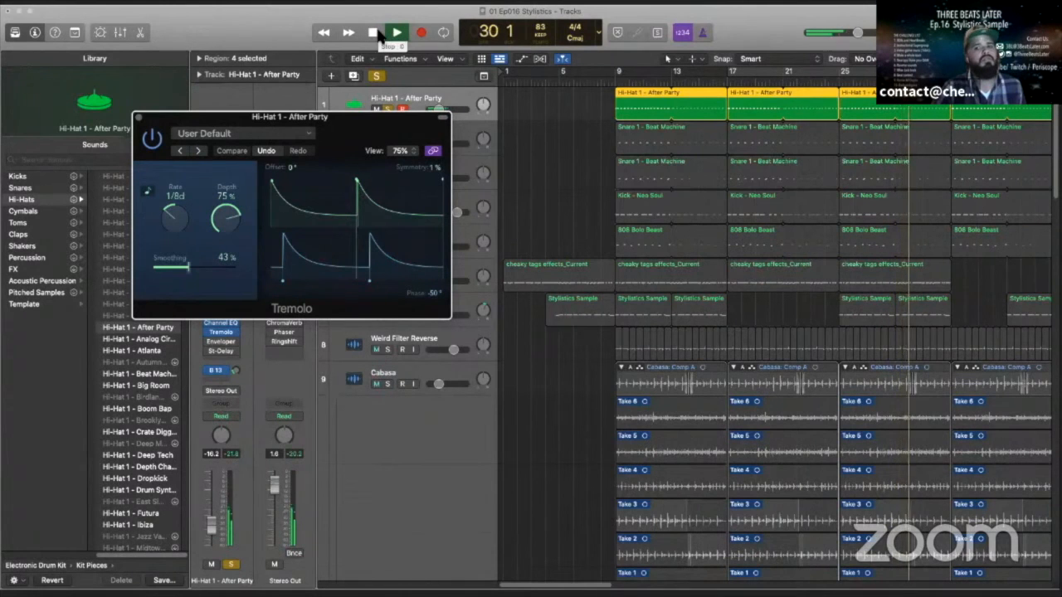
{"action": "left_click", "coordinate": [375, 34]}
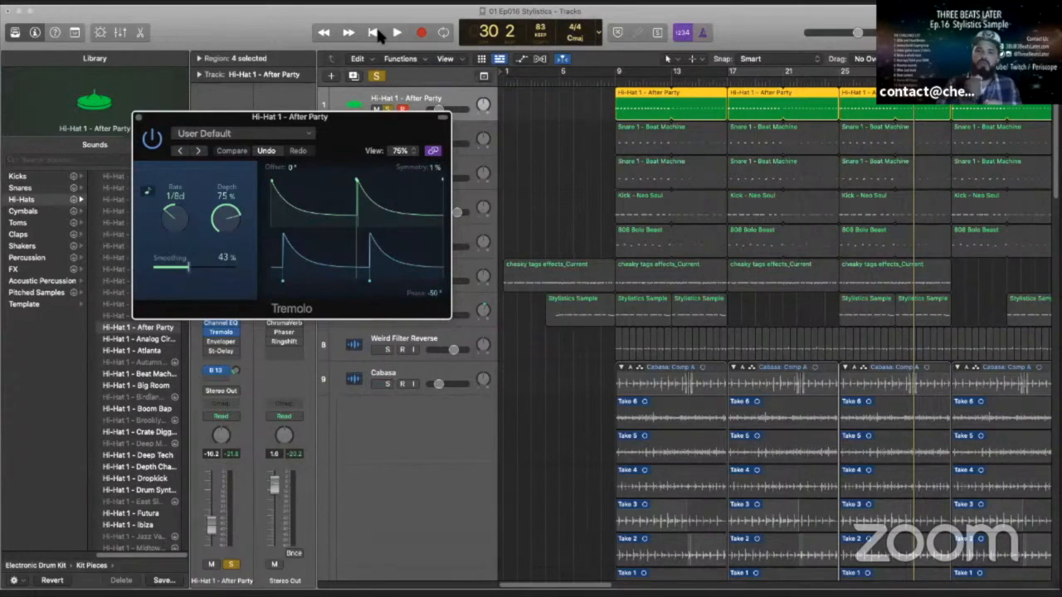
- Clear all solos, play the full beat from bar 25, and close the Tremolo plug-in window
{"action": "left_click", "coordinate": [376, 76]}
{"action": "key", "text": "space"}
{"action": "left_click", "coordinate": [397, 33]}
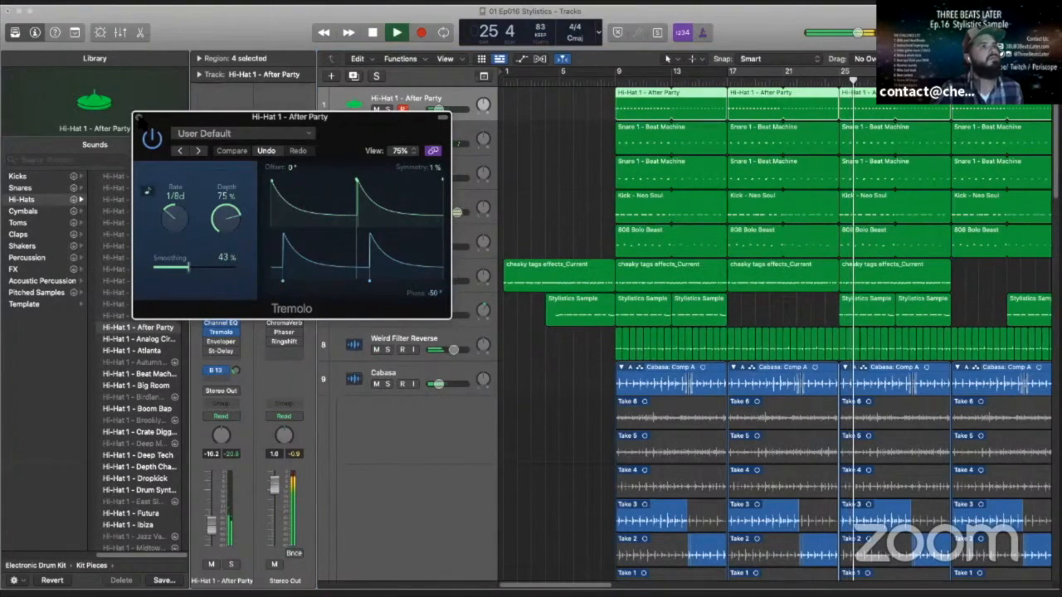
{"action": "left_click", "coordinate": [138, 117]}
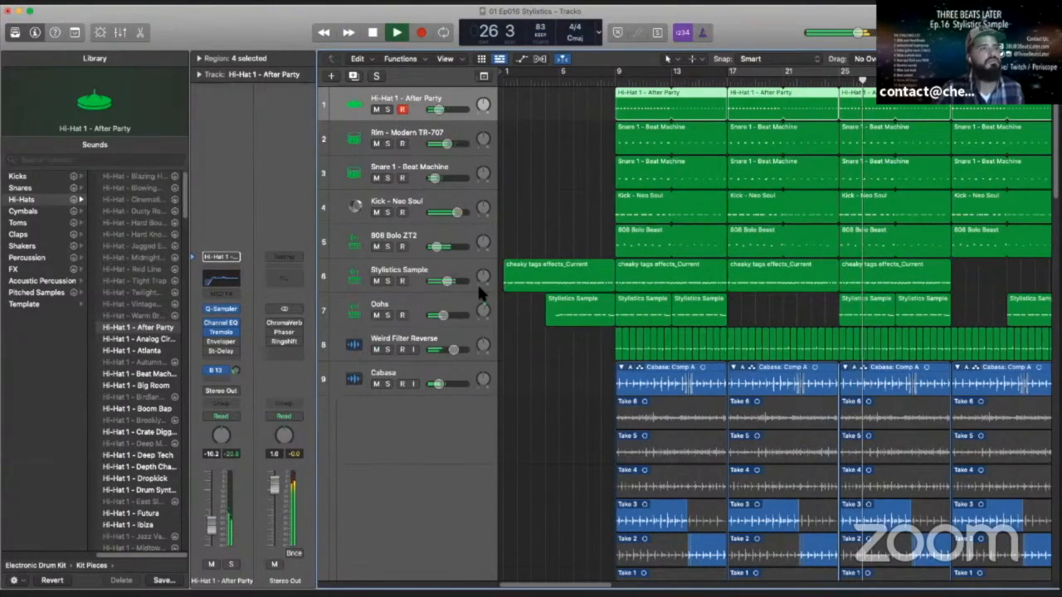
- Review the tracks down to cheaky tags effects_Current and back up to the drums while the full beat plays
{"action": "scroll", "coordinate": [476, 282], "scroll_direction": "down", "scroll_amount": 5}
{"action": "scroll", "coordinate": [476, 297], "scroll_direction": "down", "scroll_amount": 8}
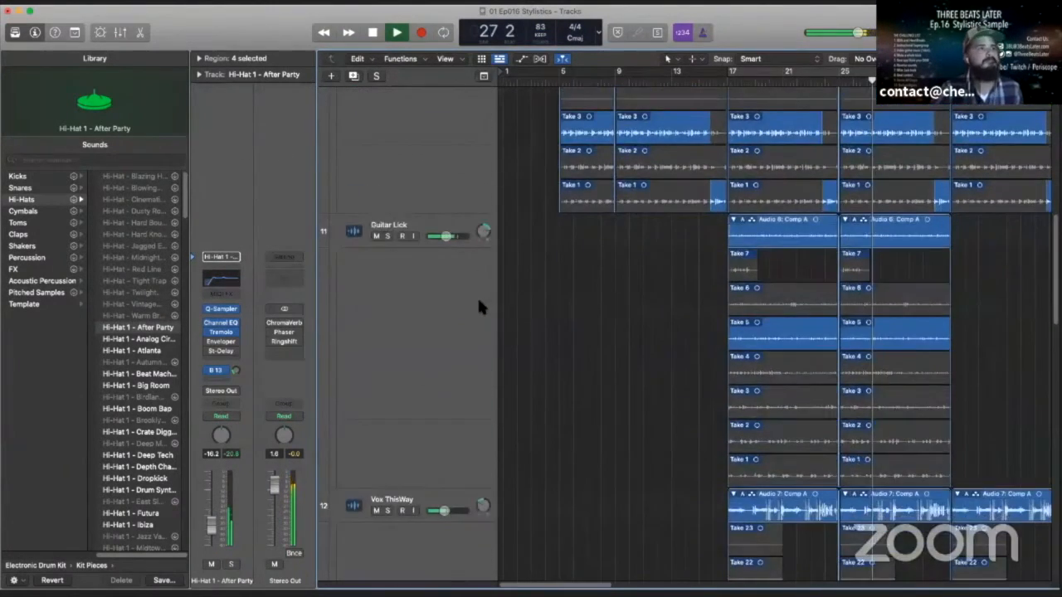
{"action": "scroll", "coordinate": [477, 322], "scroll_direction": "down", "scroll_amount": 10}
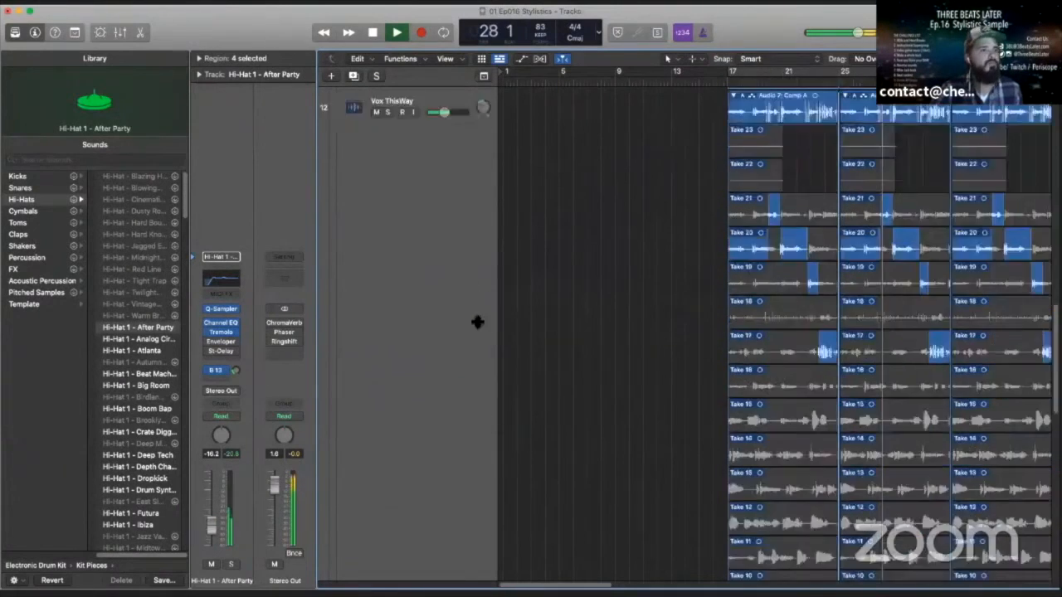
{"action": "scroll", "coordinate": [446, 266], "scroll_direction": "down", "scroll_amount": 4}
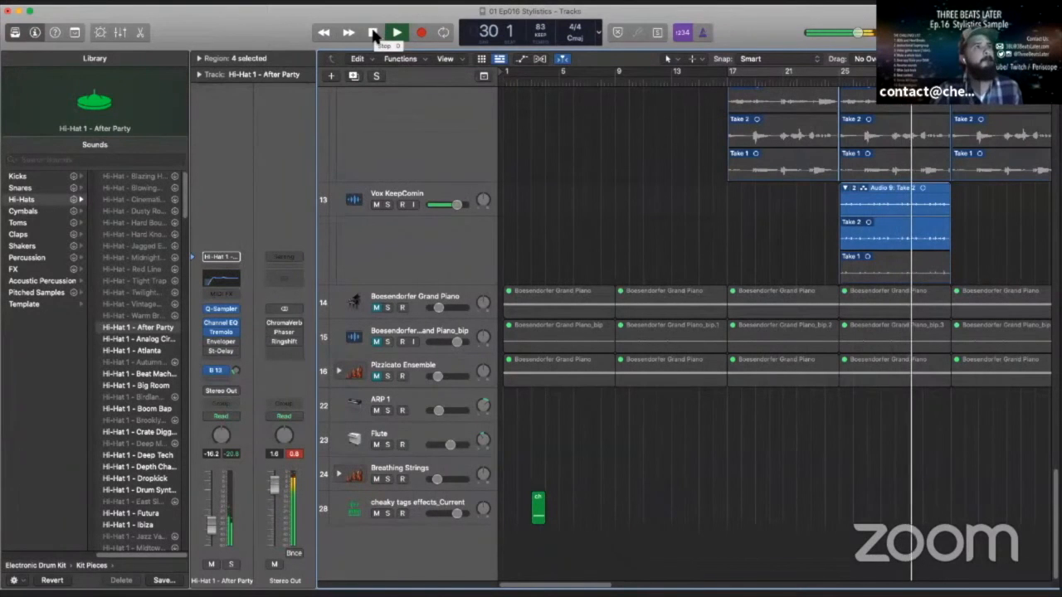
{"action": "scroll", "coordinate": [454, 272], "scroll_direction": "up", "scroll_amount": 15}
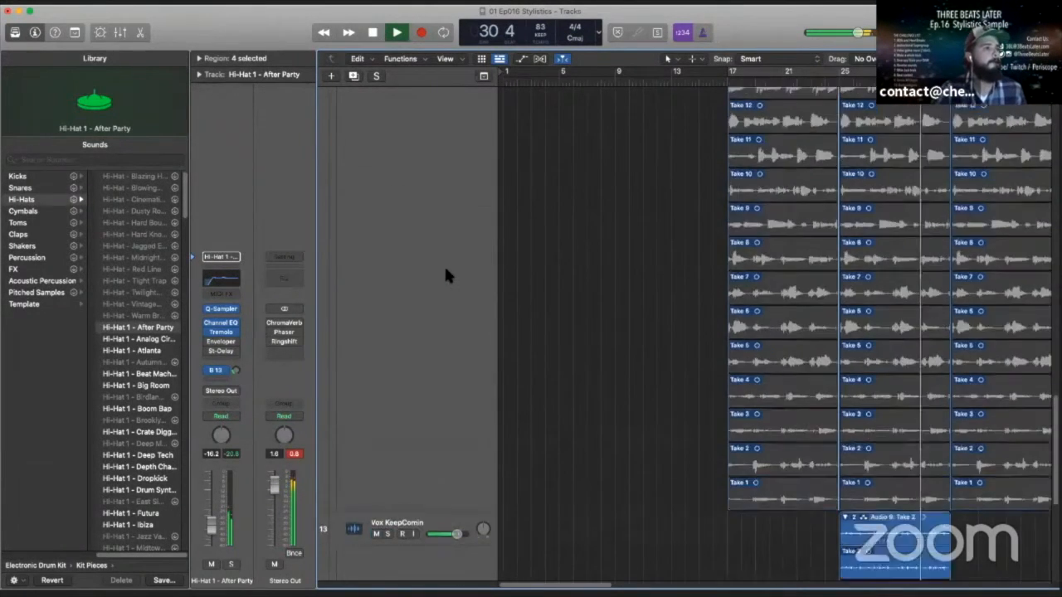
{"action": "scroll", "coordinate": [429, 262], "scroll_direction": "up", "scroll_amount": 15}
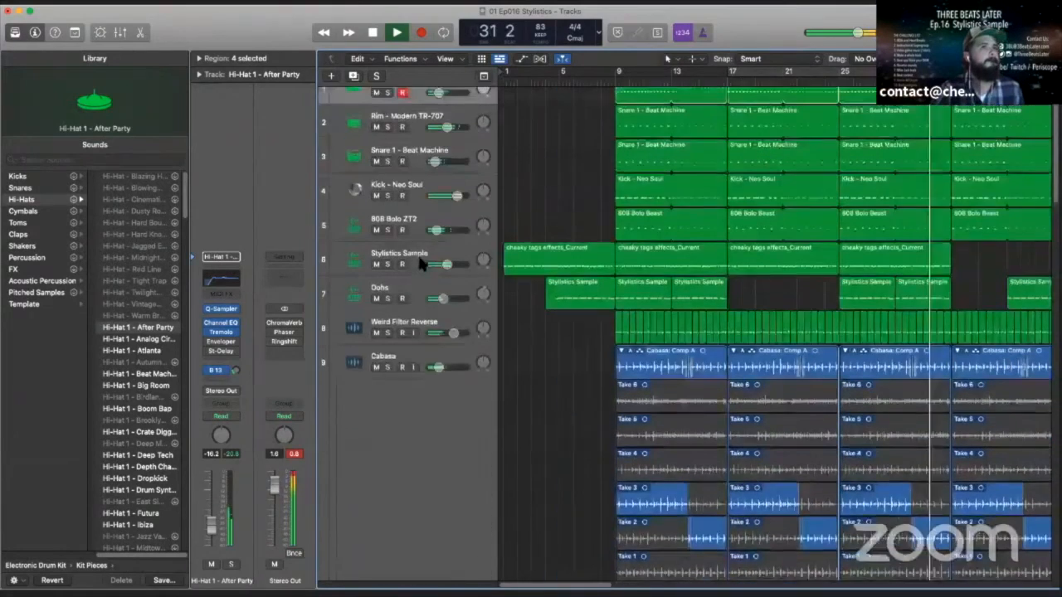